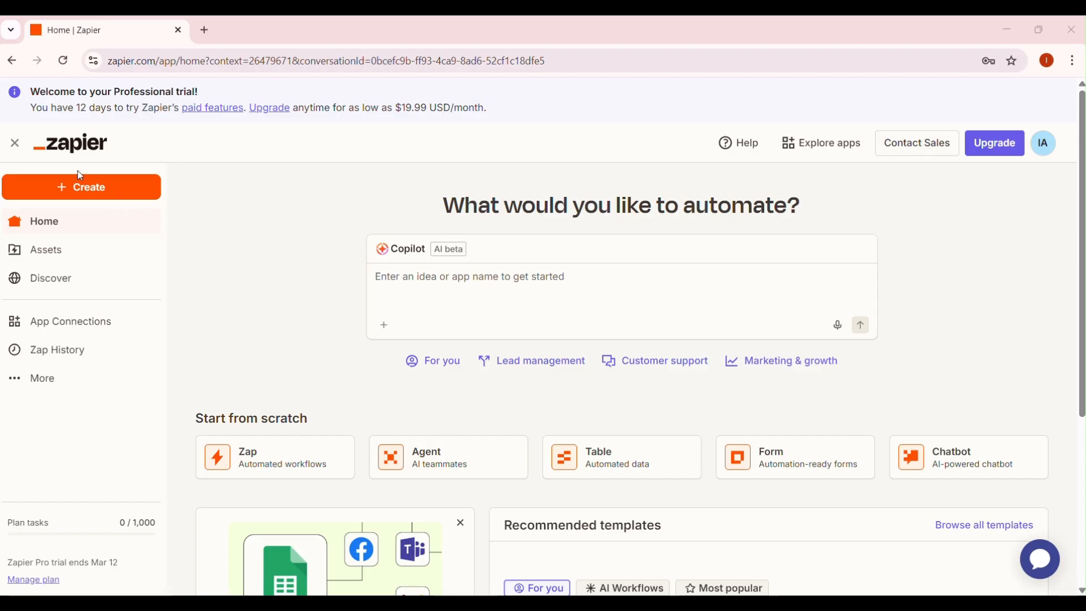
# - Create a new Zap and set Gmail as its trigger app
pyautogui.click(100, 195)
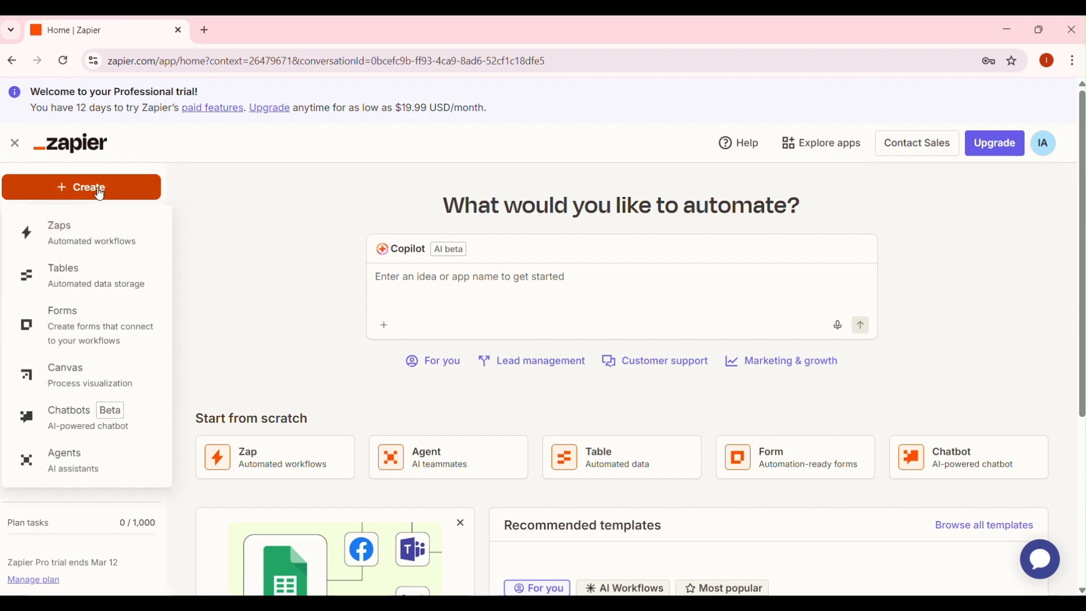
pyautogui.click(80, 239)
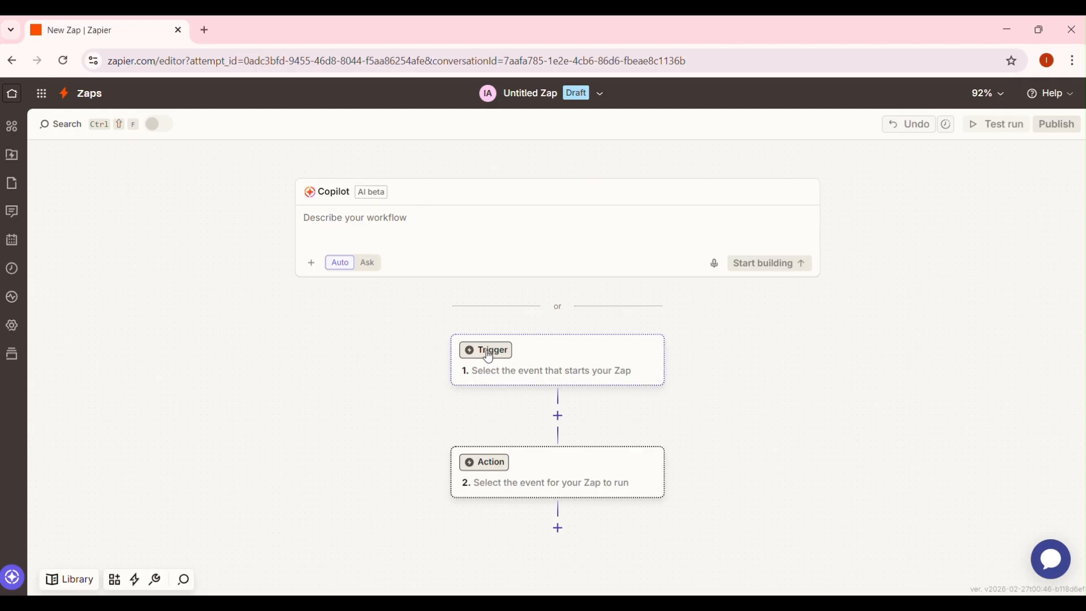
pyautogui.click(491, 351)
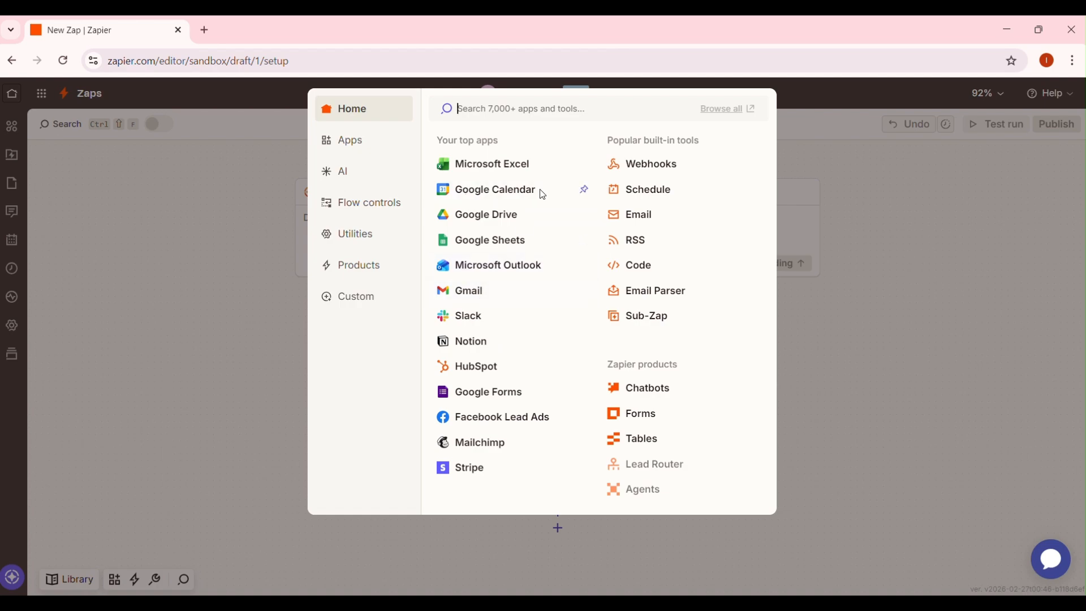
pyautogui.click(467, 292)
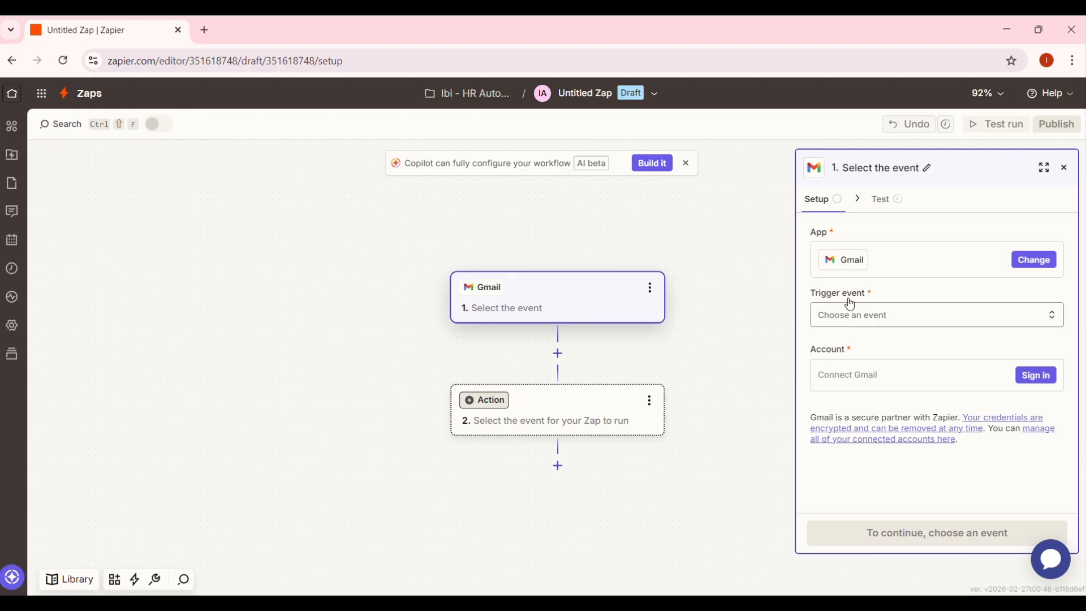
# - Set the Gmail trigger event to New Email Matching Search, connect the Gmail account and continue to the trigger's configuration
pyautogui.click(883, 319)
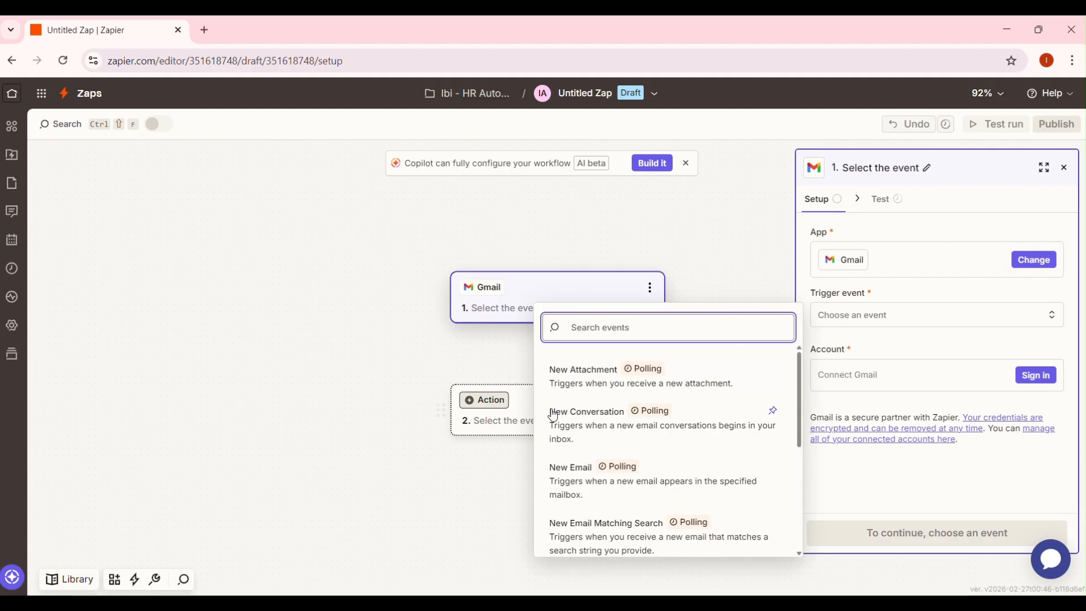
pyautogui.scroll(-2, 599, 413)
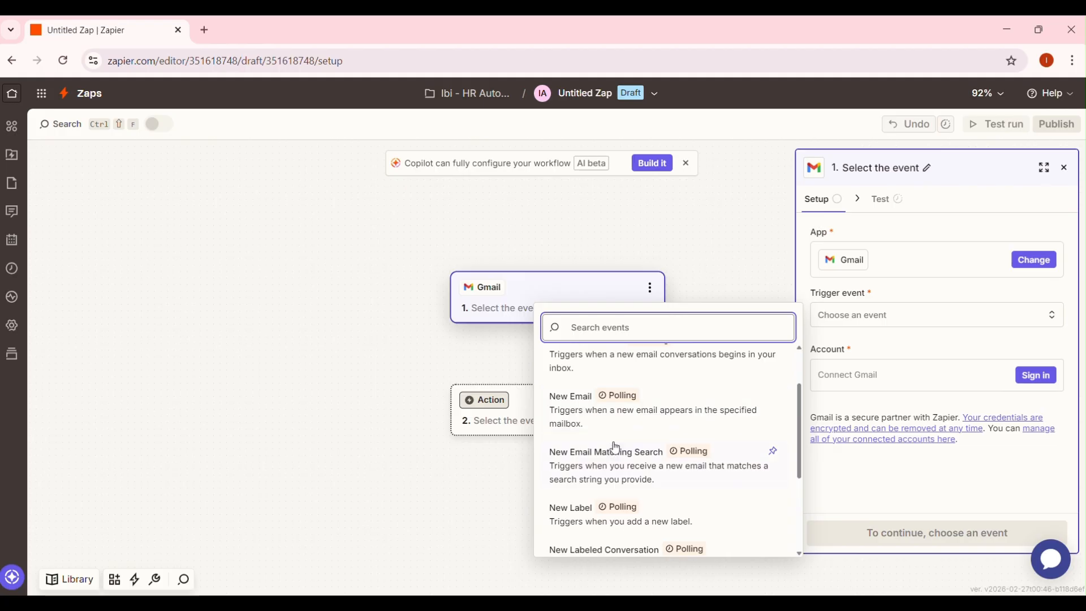
pyautogui.scroll(-1, 609, 449)
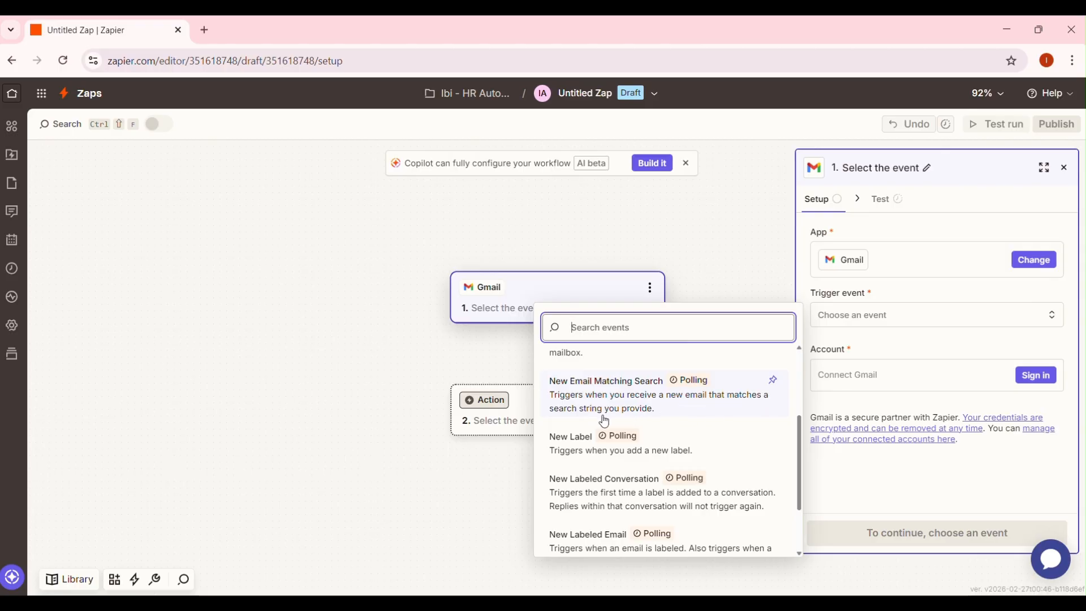
pyautogui.click(626, 409)
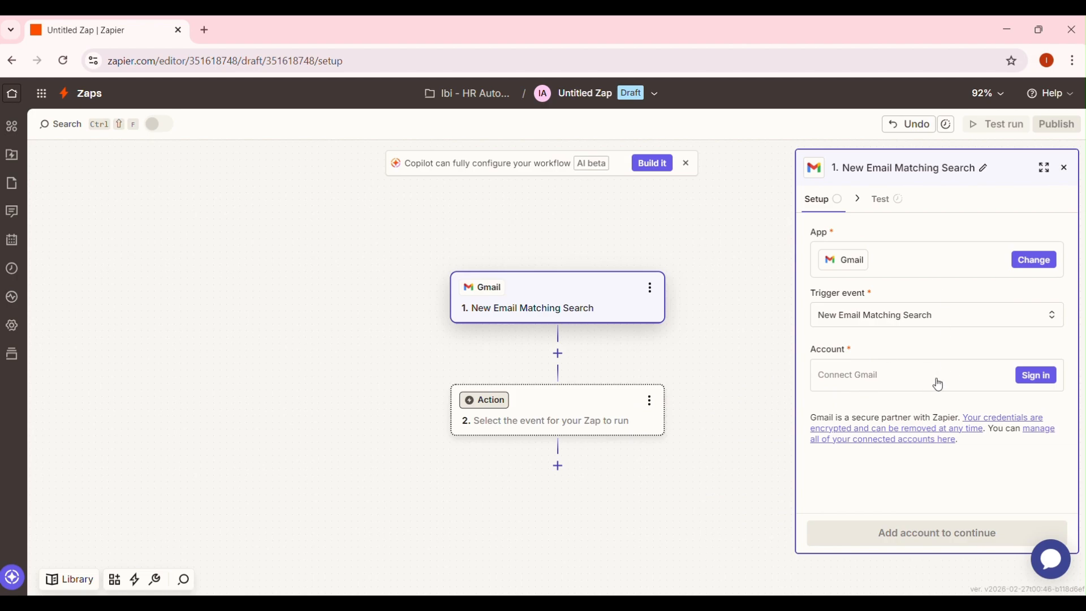
pyautogui.click(1036, 376)
pyautogui.click(369, 380)
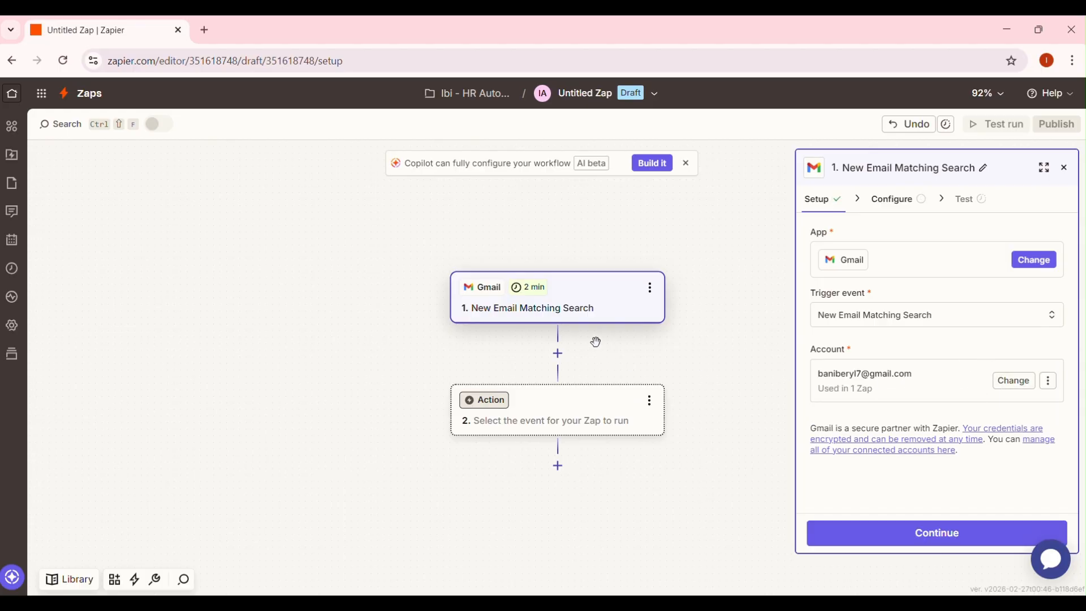
pyautogui.click(873, 541)
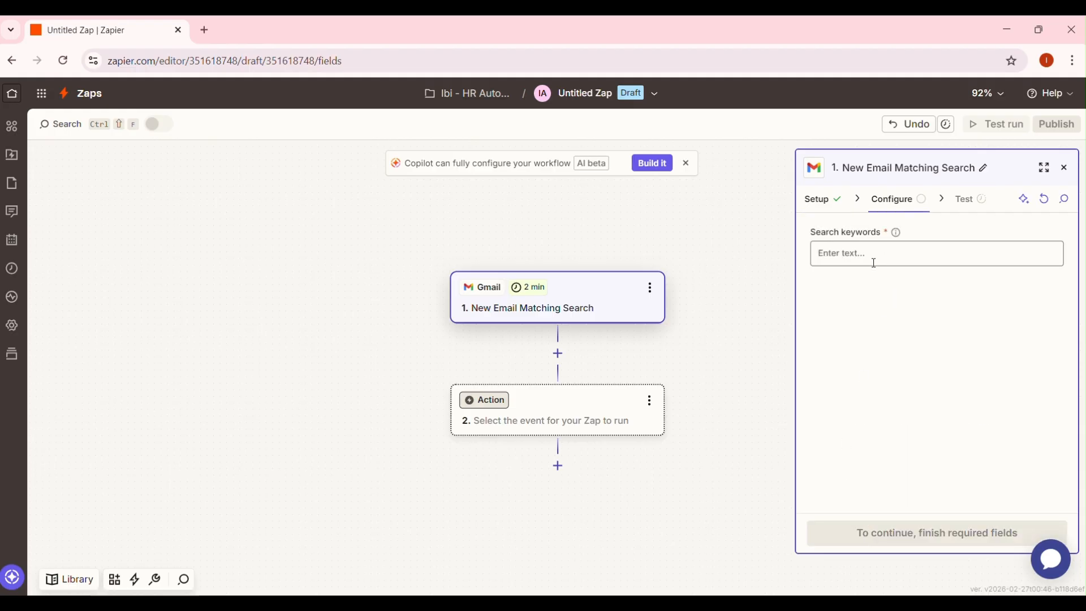
# - Set the trigger's search keywords to "Interview" and continue to the test stage
pyautogui.click(855, 261)
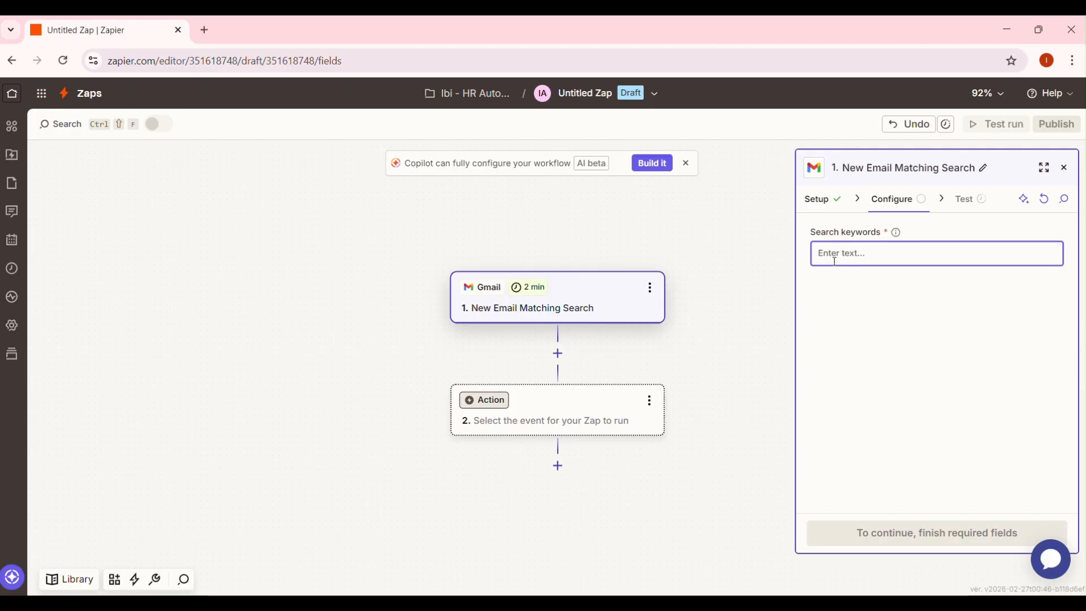
pyautogui.write('Interview')
pyautogui.click(894, 464)
pyautogui.click(887, 544)
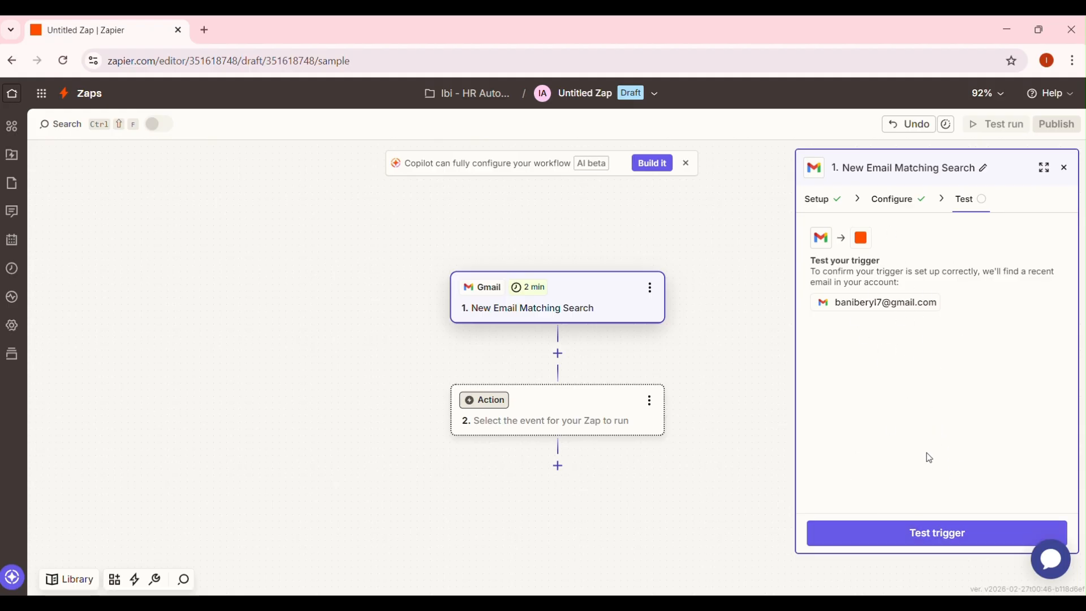
# - Test the Gmail trigger and inspect the data of the Email A record
pyautogui.click(897, 534)
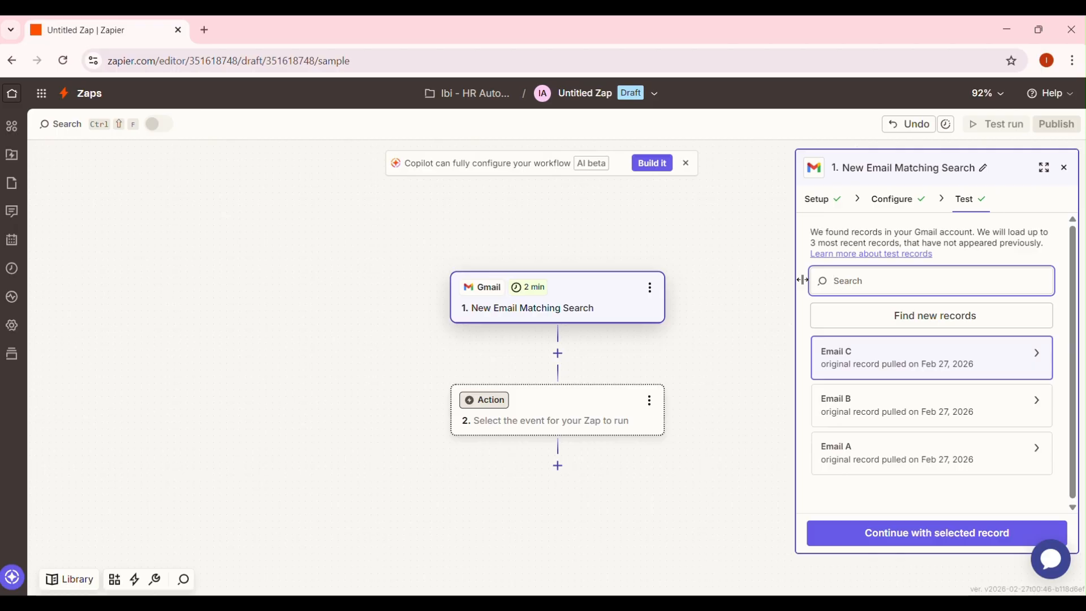
pyautogui.scroll(-1, 900, 364)
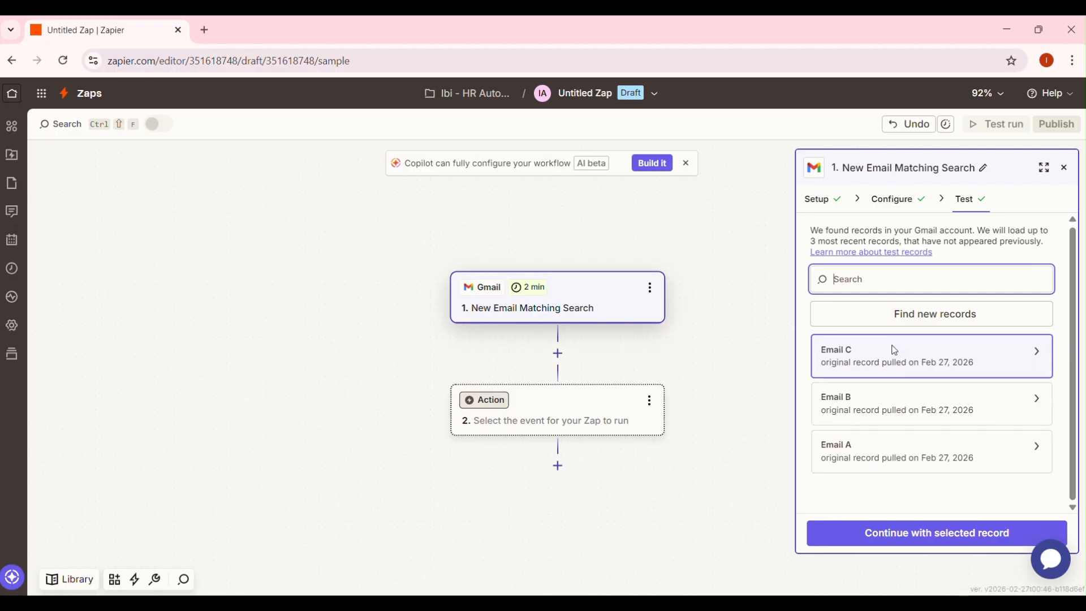
pyautogui.click(855, 453)
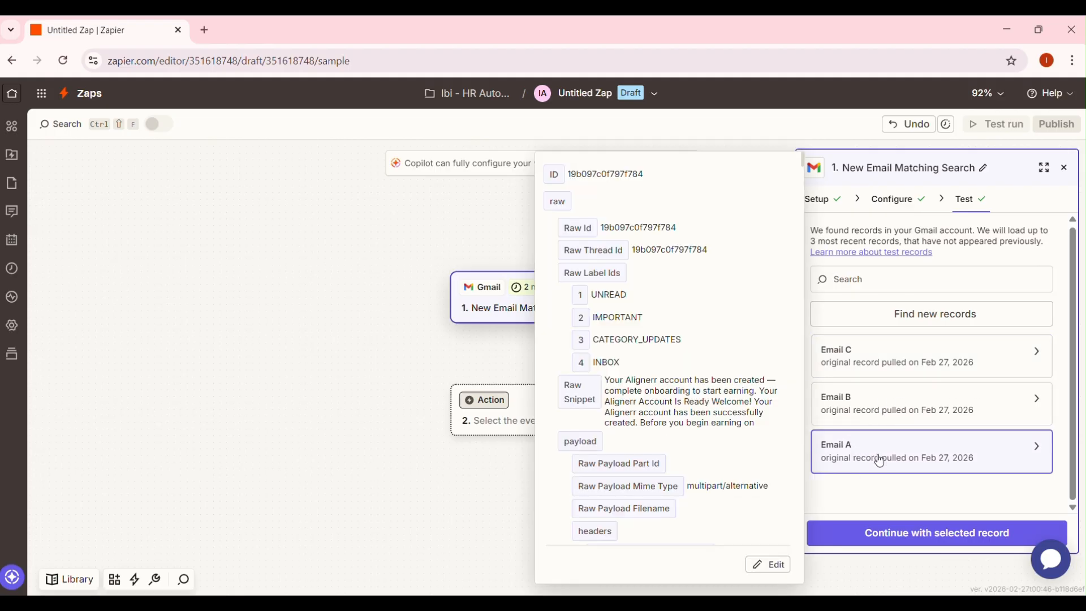
pyautogui.scroll(-1, 555, 320)
pyautogui.scroll(-2, 622, 322)
pyautogui.scroll(2, 690, 326)
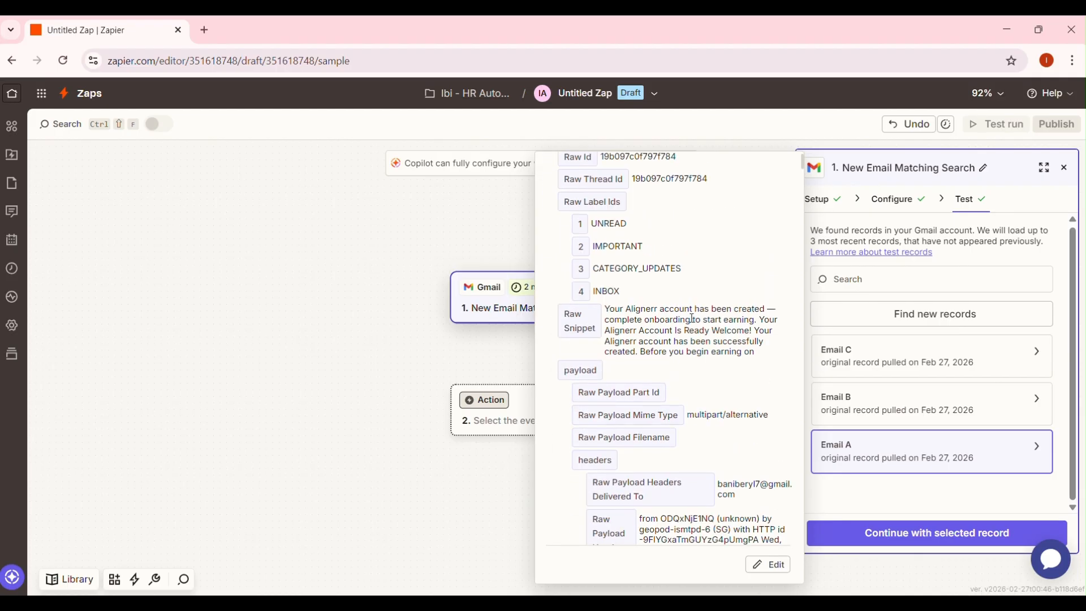
pyautogui.scroll(1, 622, 322)
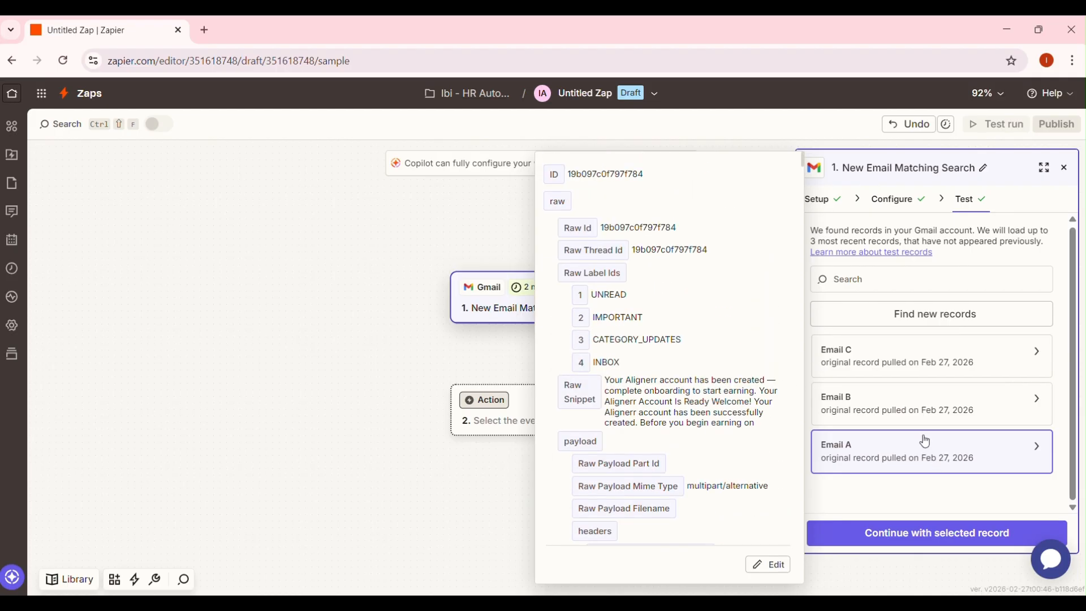
# - Review the Email B and Email C records, and continue with Email A as the trigger's test record
pyautogui.click(916, 415)
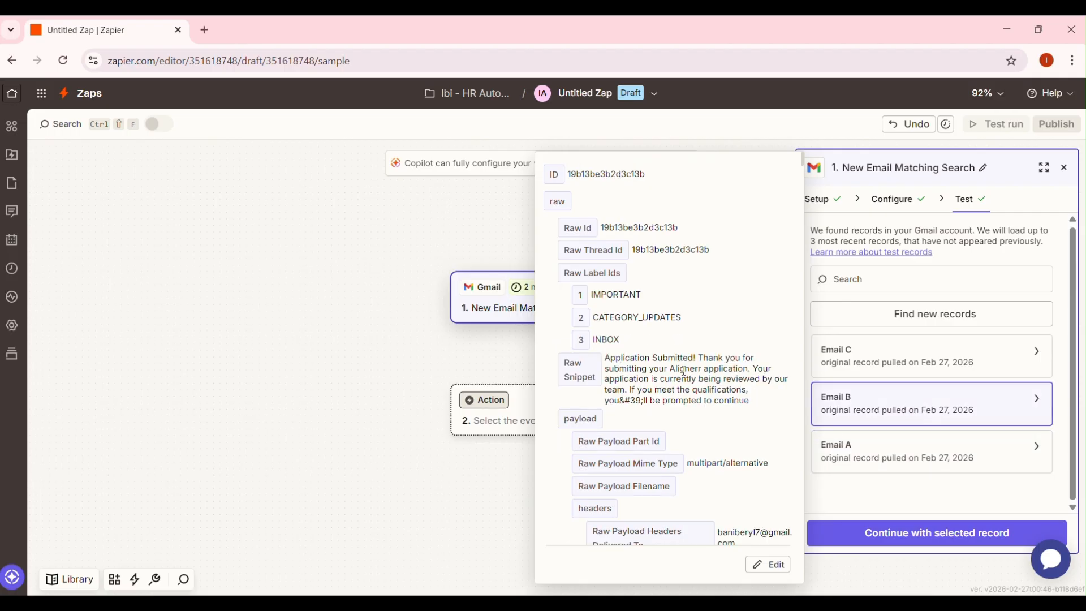
pyautogui.click(877, 365)
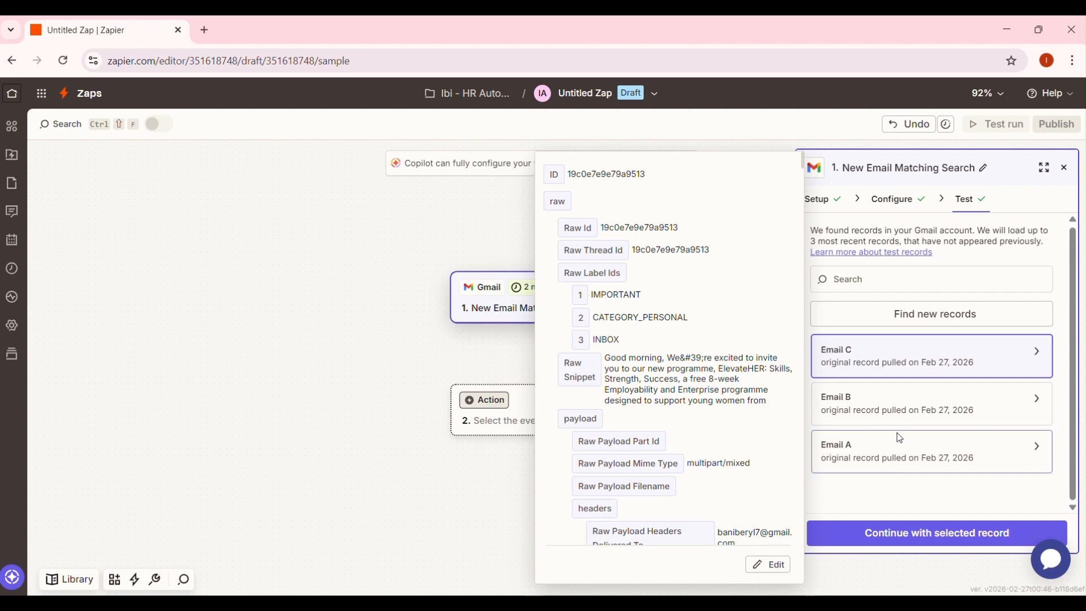
pyautogui.click(865, 450)
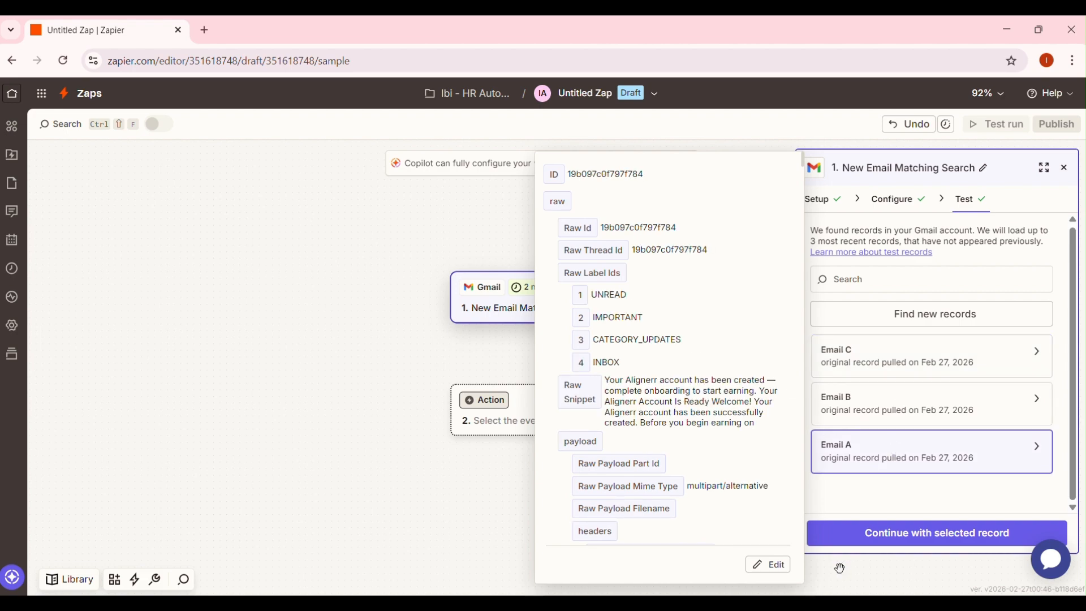
pyautogui.click(855, 546)
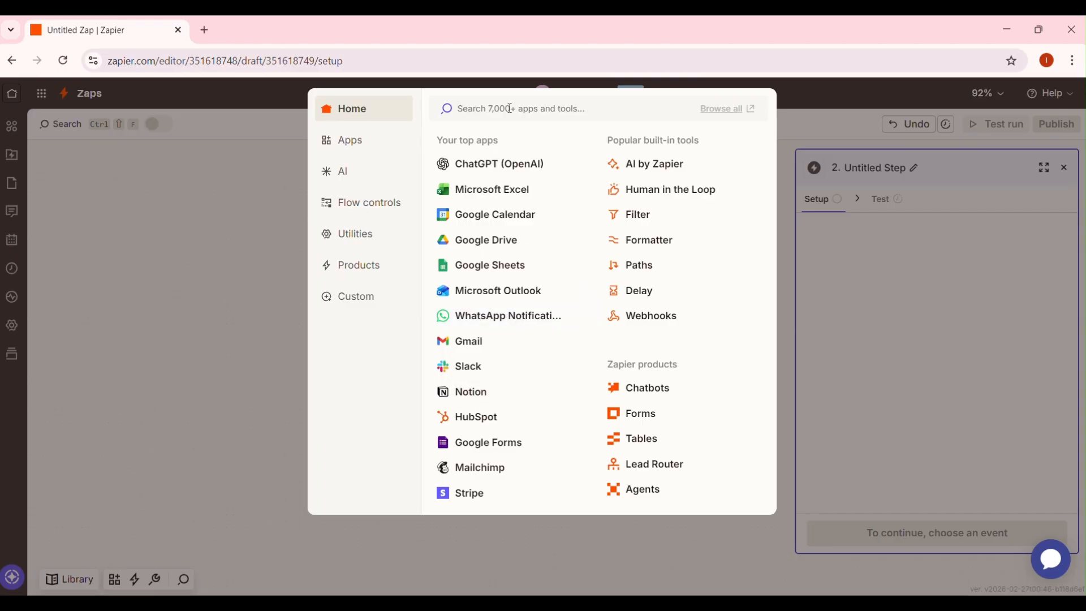
# - Add WhatsApp Notifications as the action app with the Send Message event and continue to its configuration
pyautogui.write('Whatsapp')
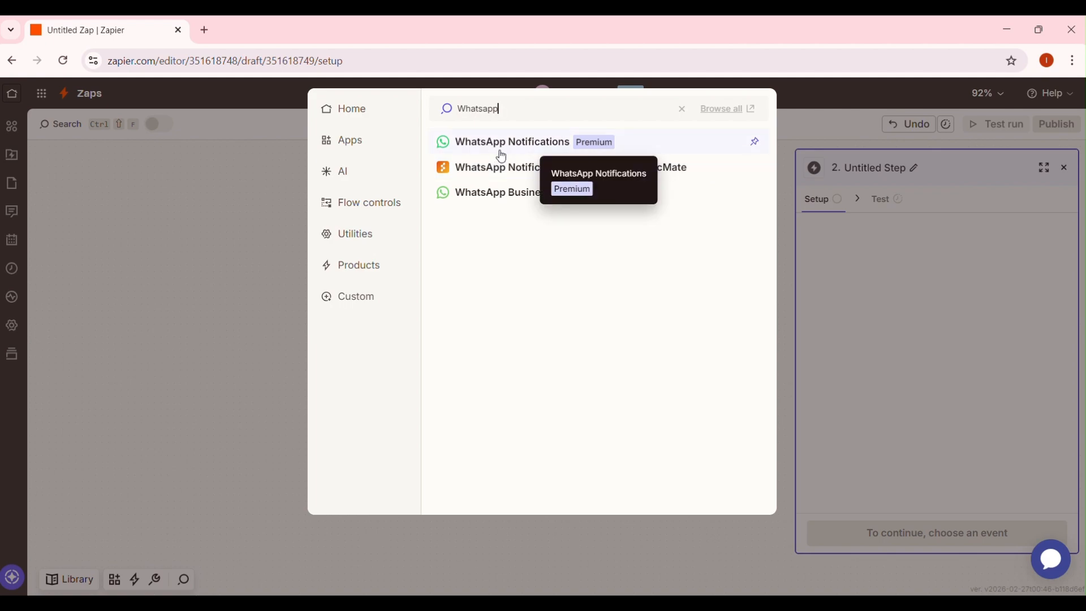
pyautogui.click(520, 142)
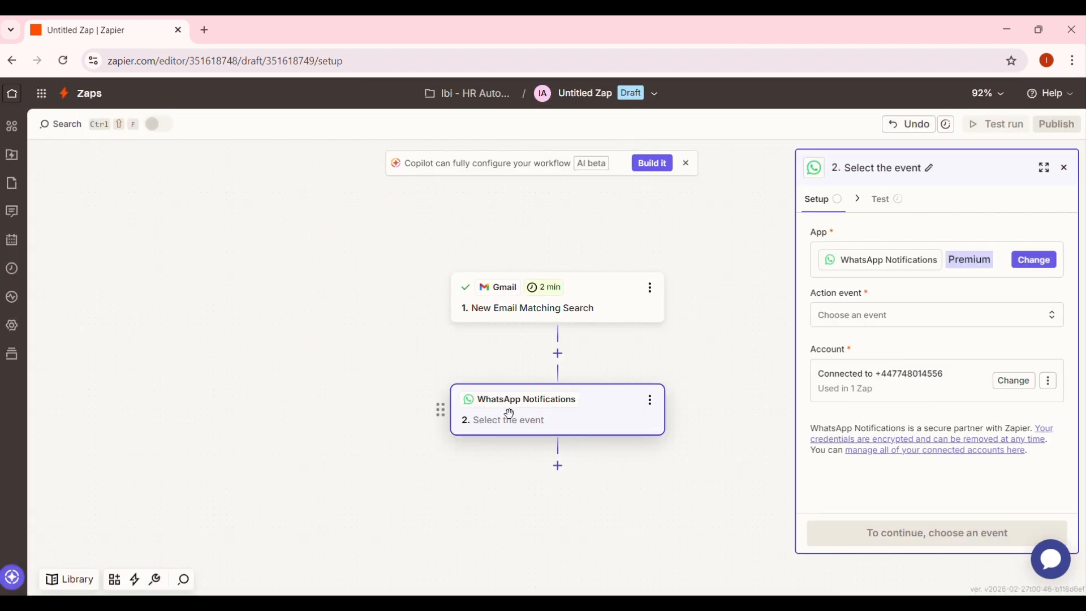
pyautogui.scroll(-4, 568, 372)
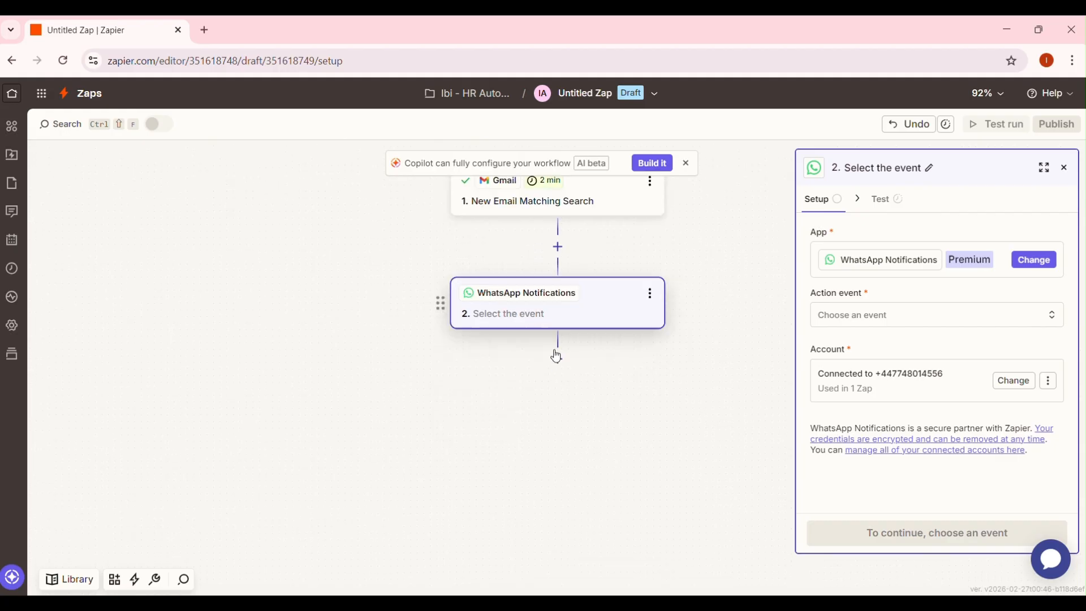
pyautogui.click(881, 321)
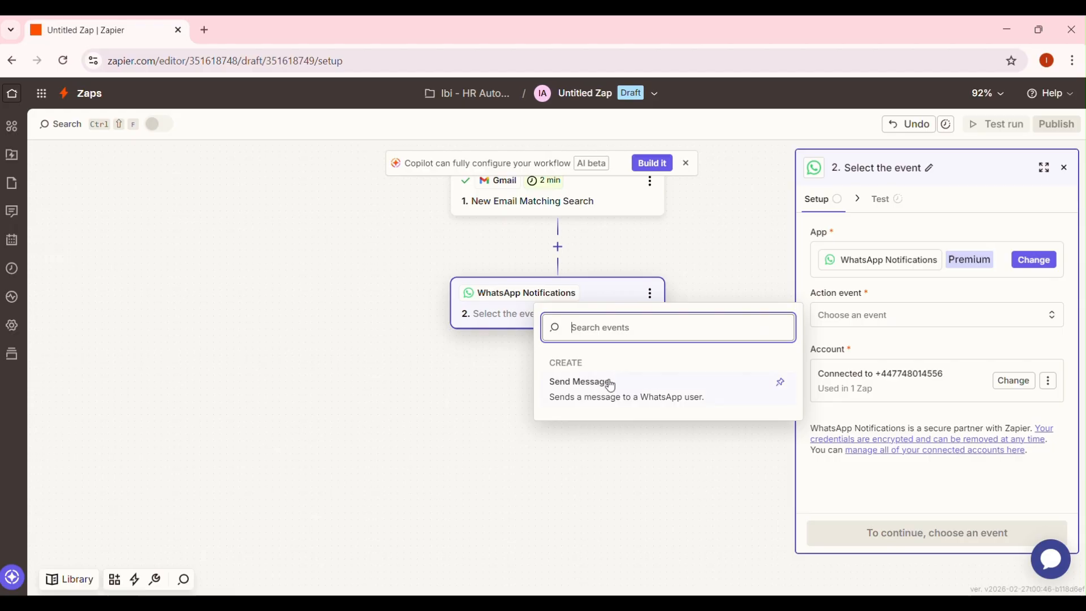
pyautogui.click(586, 392)
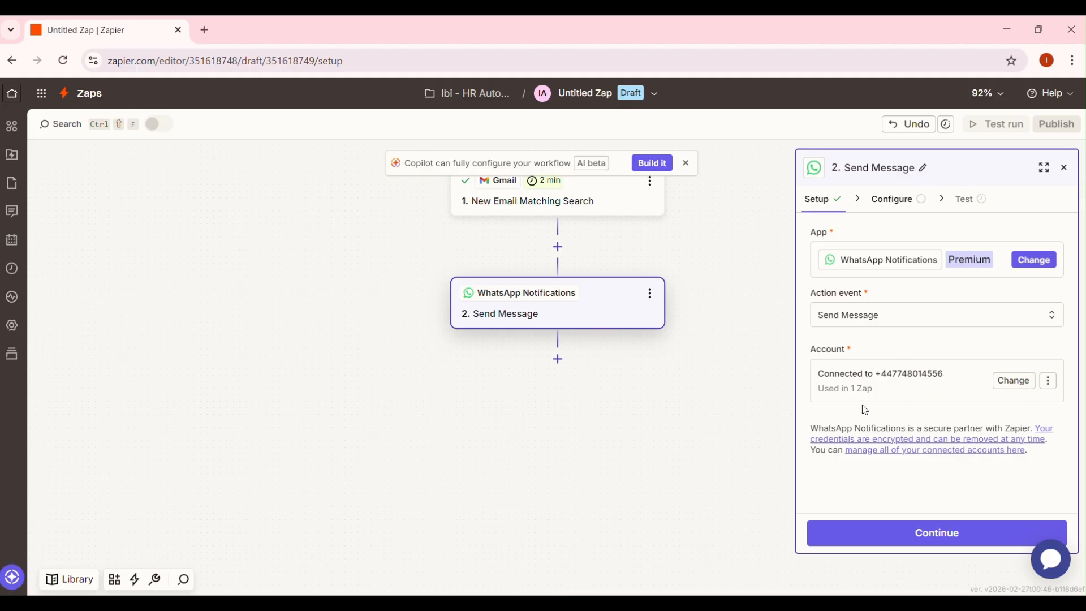
pyautogui.click(940, 533)
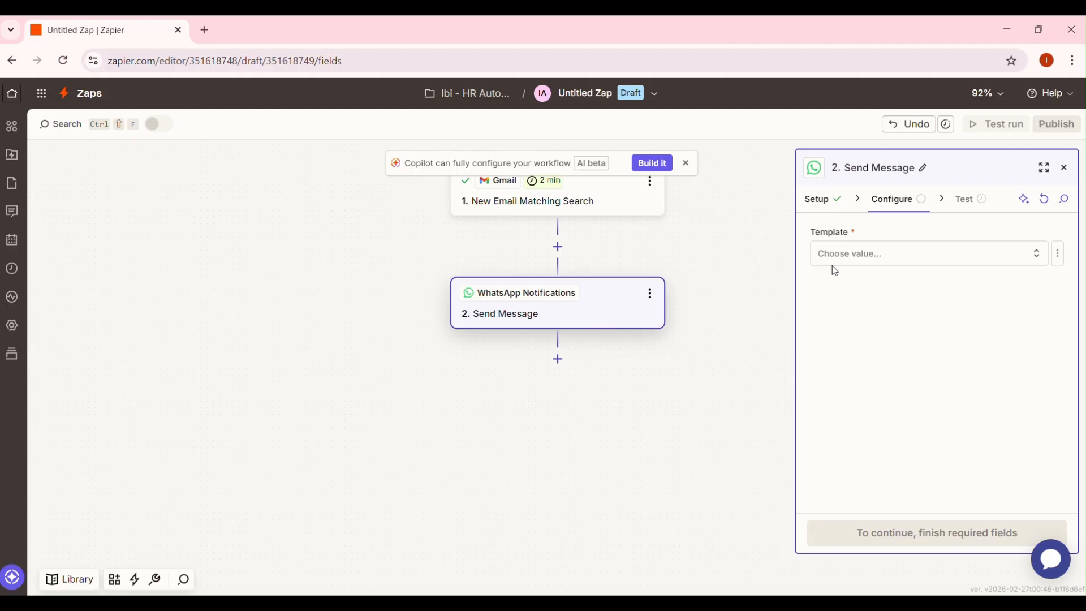
# - Choose the New Message template for the WhatsApp message
pyautogui.click(843, 267)
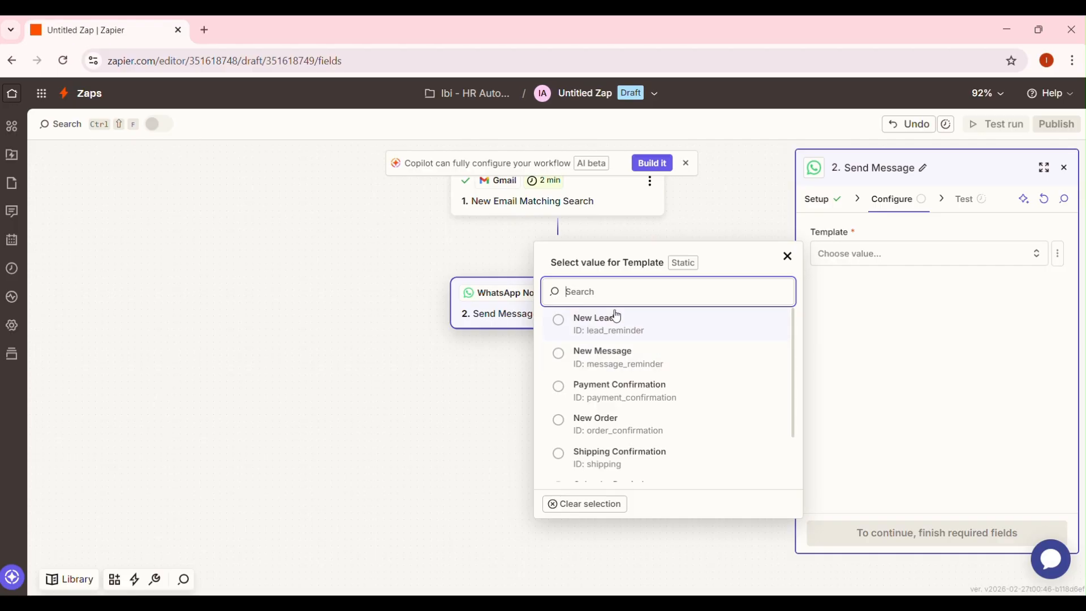
pyautogui.scroll(-1, 622, 385)
pyautogui.scroll(1, 622, 396)
pyautogui.click(598, 364)
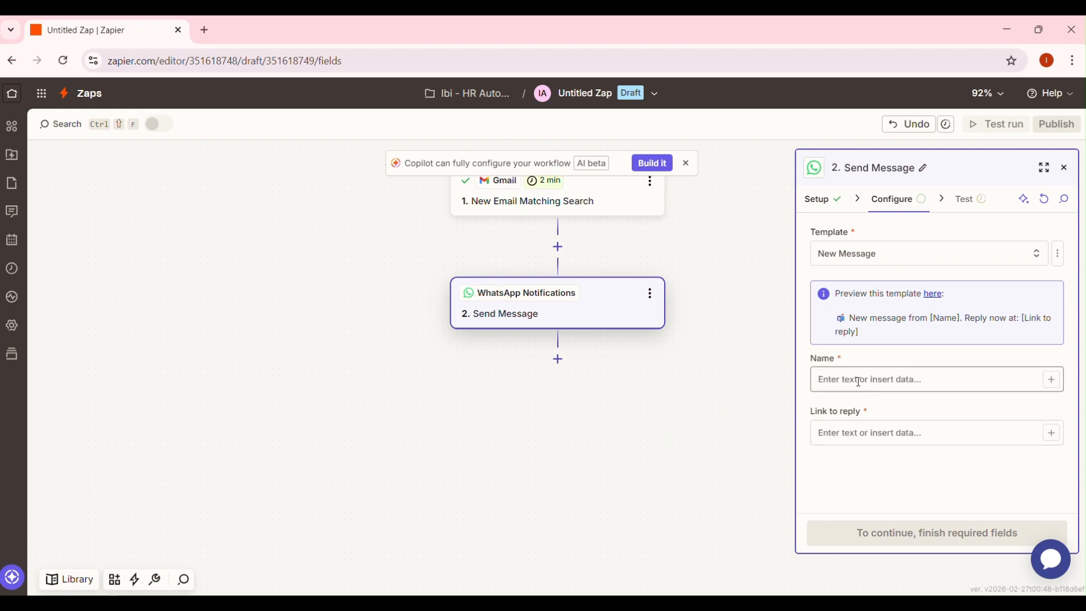
pyautogui.click(841, 380)
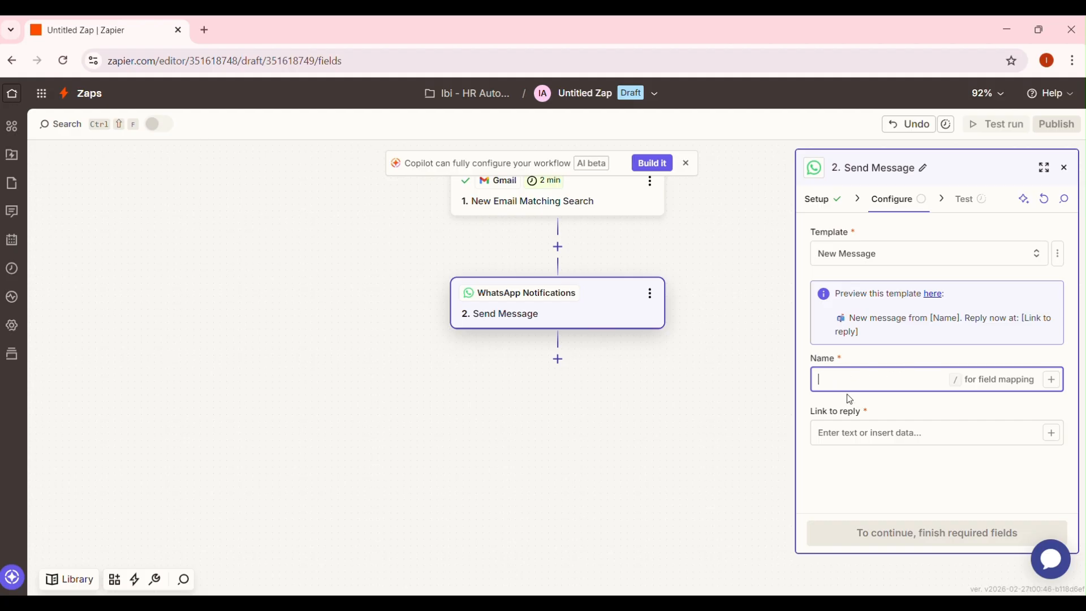
pyautogui.write('New Inter')
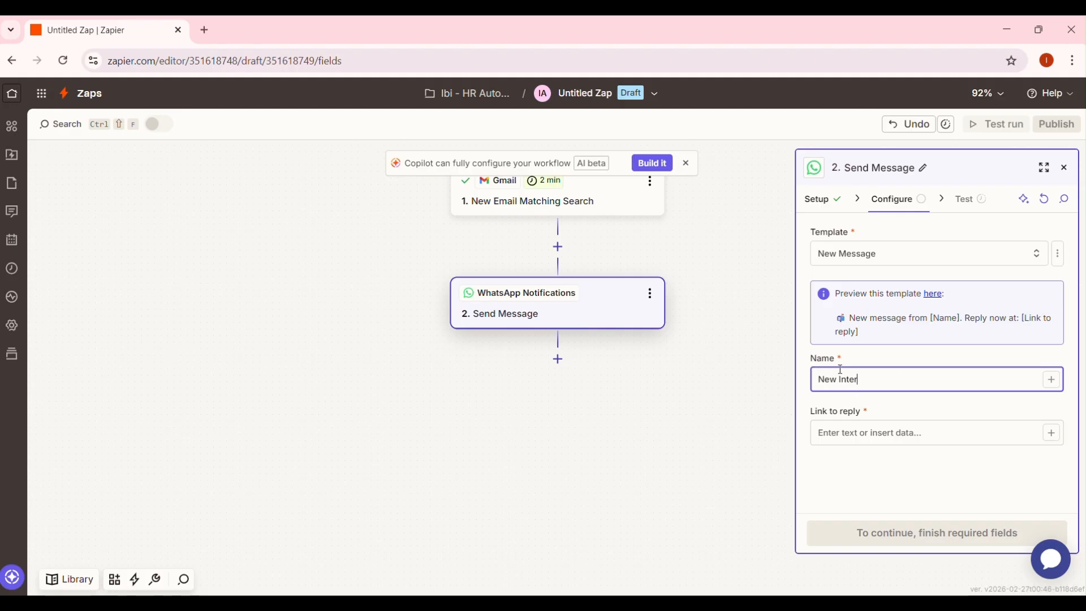
pyautogui.write('view Message')
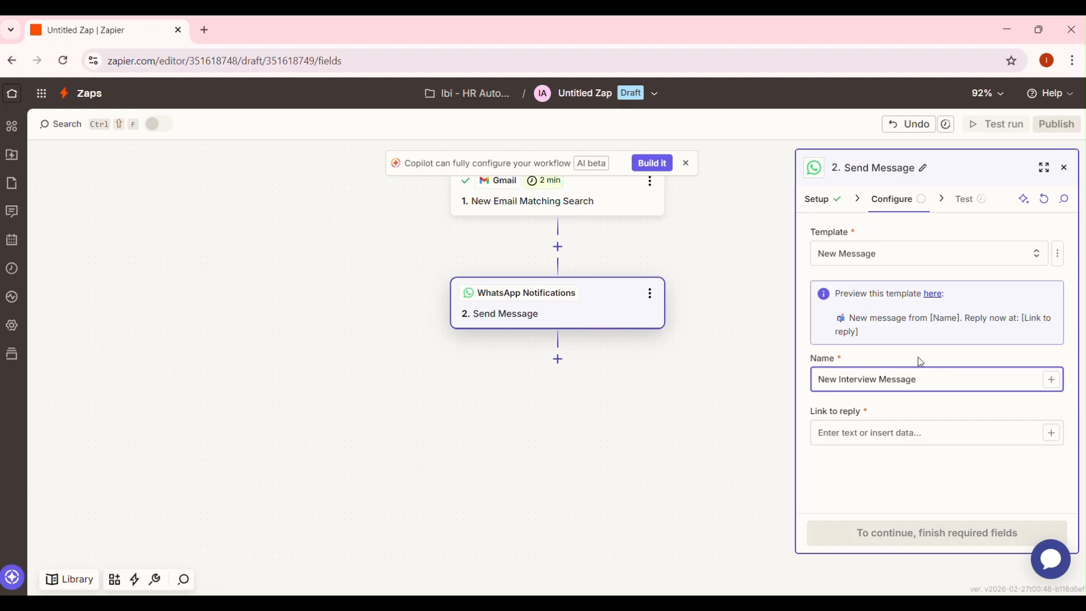
pyautogui.press('BackSpace')
pyautogui.press('BackSpace')
pyautogui.press('BackSpace')
pyautogui.press('BackSpace')
pyautogui.press('BackSpace')
pyautogui.press('BackSpace')
pyautogui.press('BackSpace')
pyautogui.press('BackSpace')
pyautogui.press('BackSpace')
pyautogui.press('BackSpace')
pyautogui.press('BackSpace')
pyautogui.press('BackSpace')
pyautogui.press('BackSpace')
pyautogui.press('BackSpace')
pyautogui.press('BackSpace')
pyautogui.press('BackSpace')
pyautogui.press('BackSpace')
pyautogui.press('BackSpace')
pyautogui.press('BackSpace')
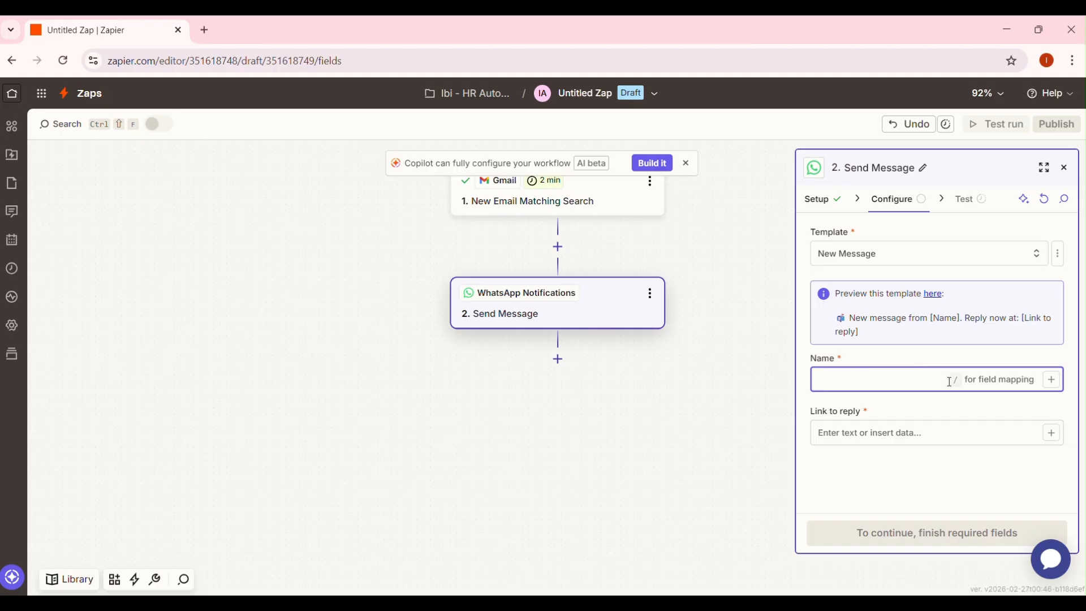
# - Fill the message's Name with "New Interview Message" followed by the From Name value from the Gmail trigger
pyautogui.write('New Interview Message')
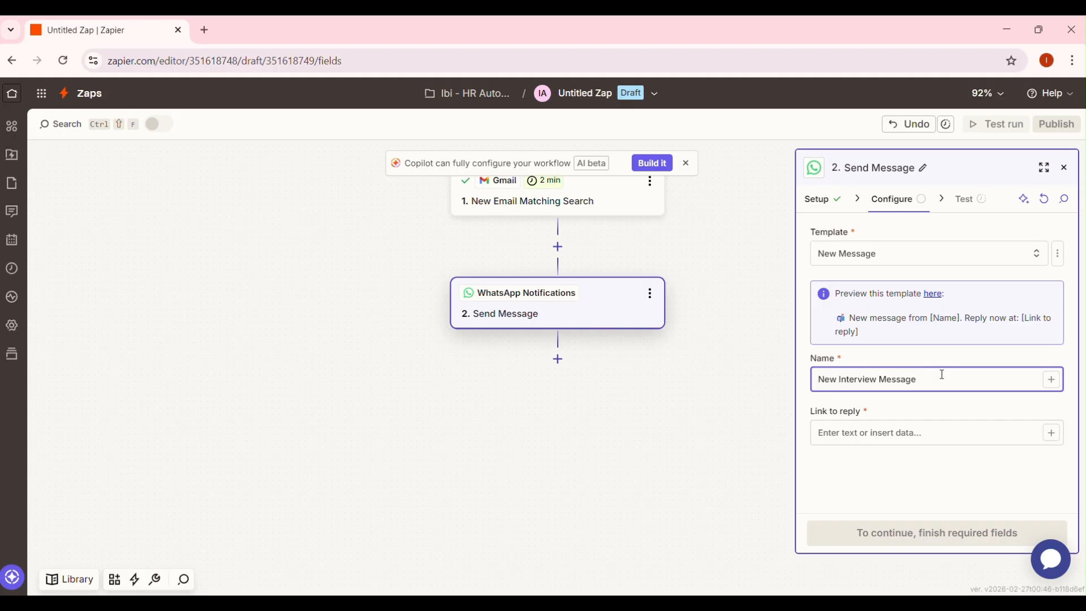
pyautogui.write(' /')
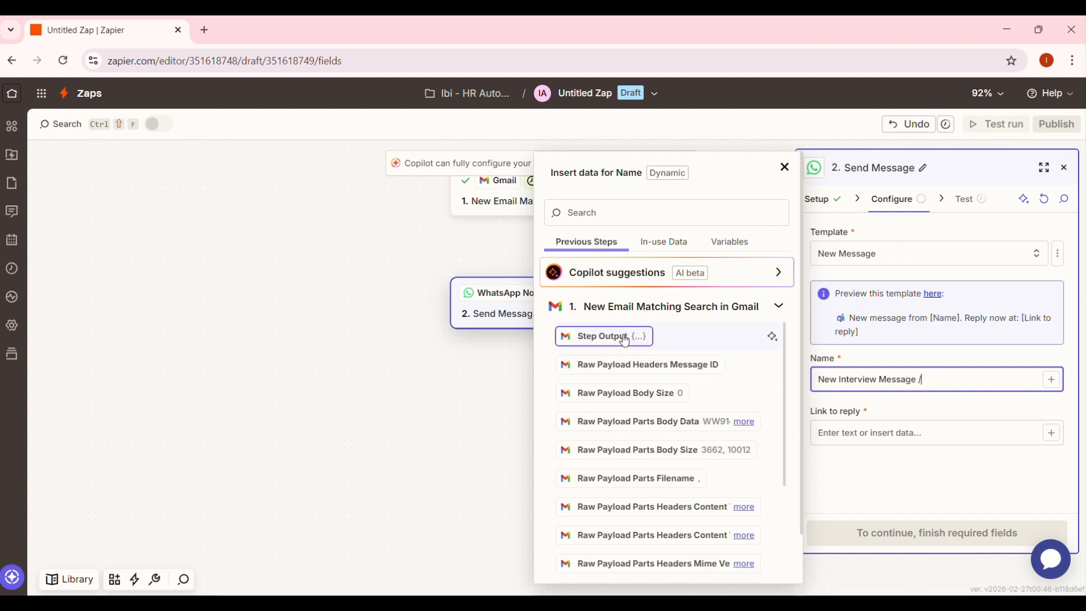
pyautogui.scroll(-2, 667, 477)
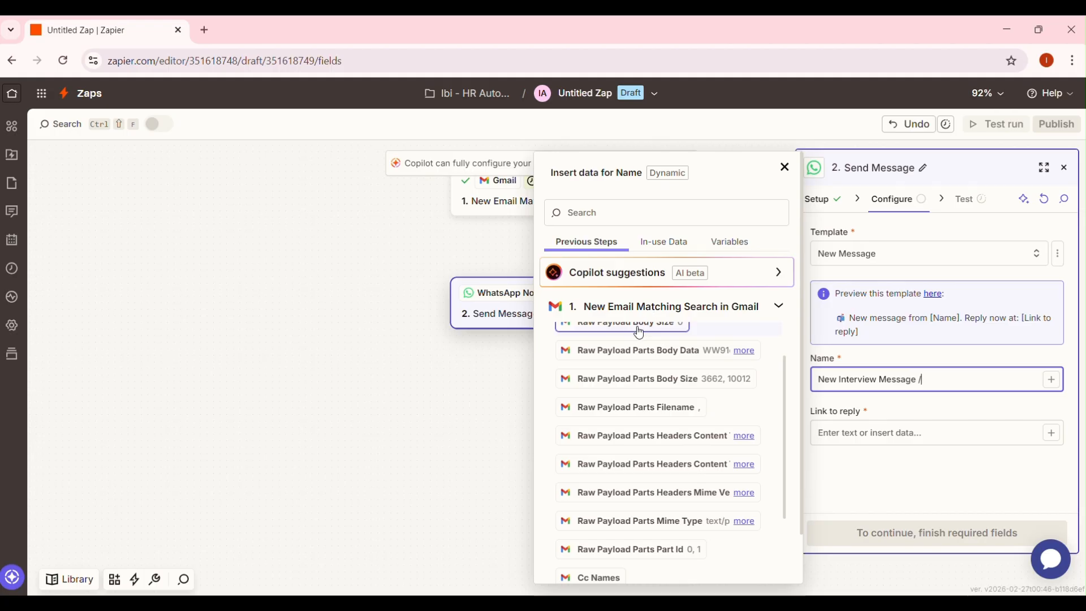
pyautogui.scroll(-2, 639, 362)
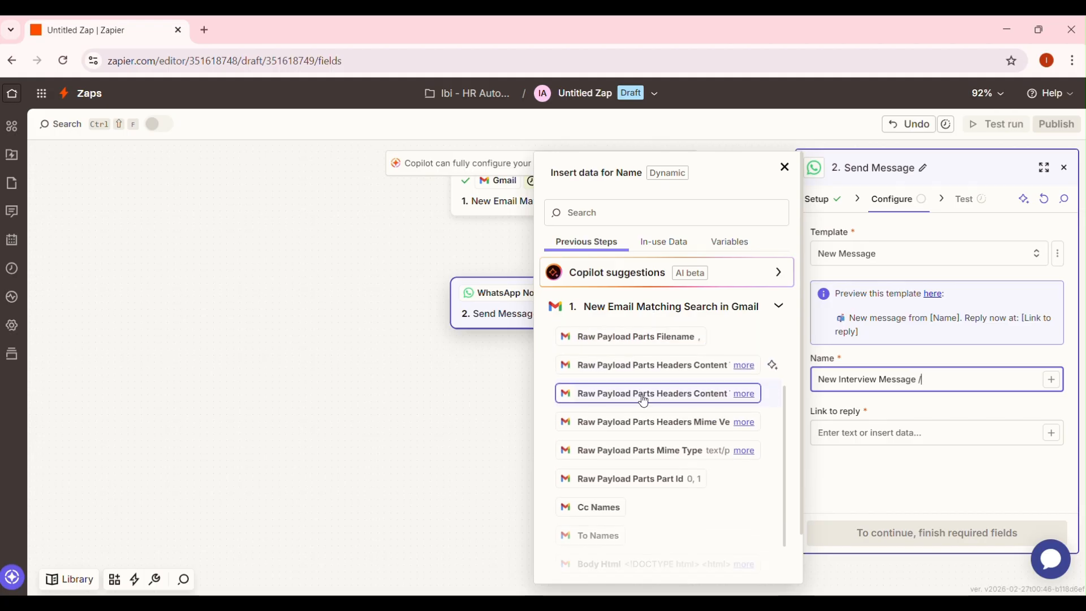
pyautogui.scroll(-2, 622, 503)
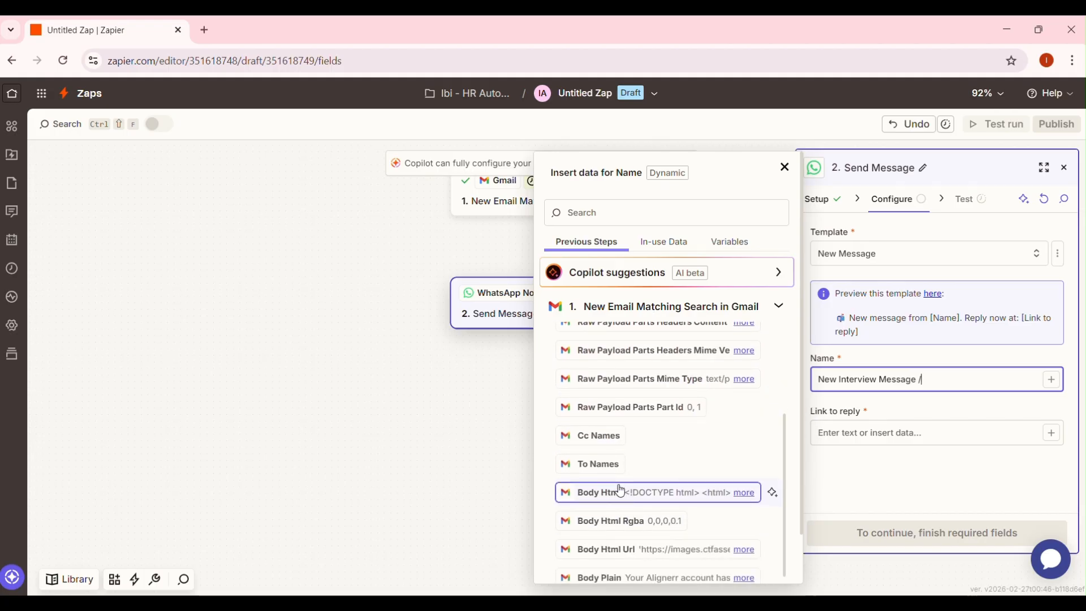
pyautogui.scroll(-2, 621, 490)
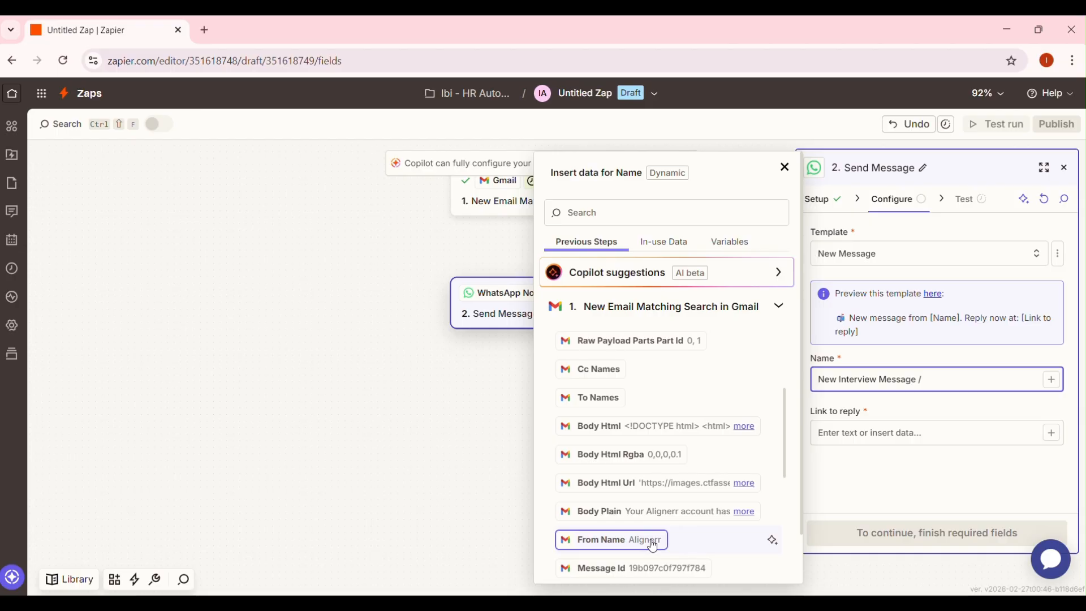
pyautogui.click(645, 540)
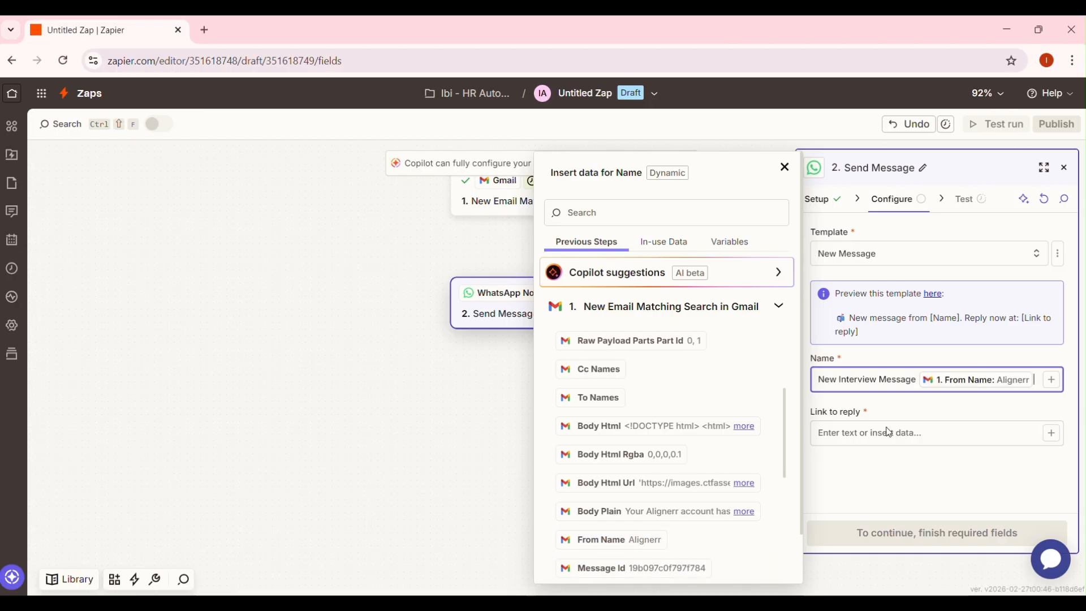
# - Fill Link to reply with "Book your interview" followed by the To Names value from the Gmail trigger
pyautogui.click(853, 435)
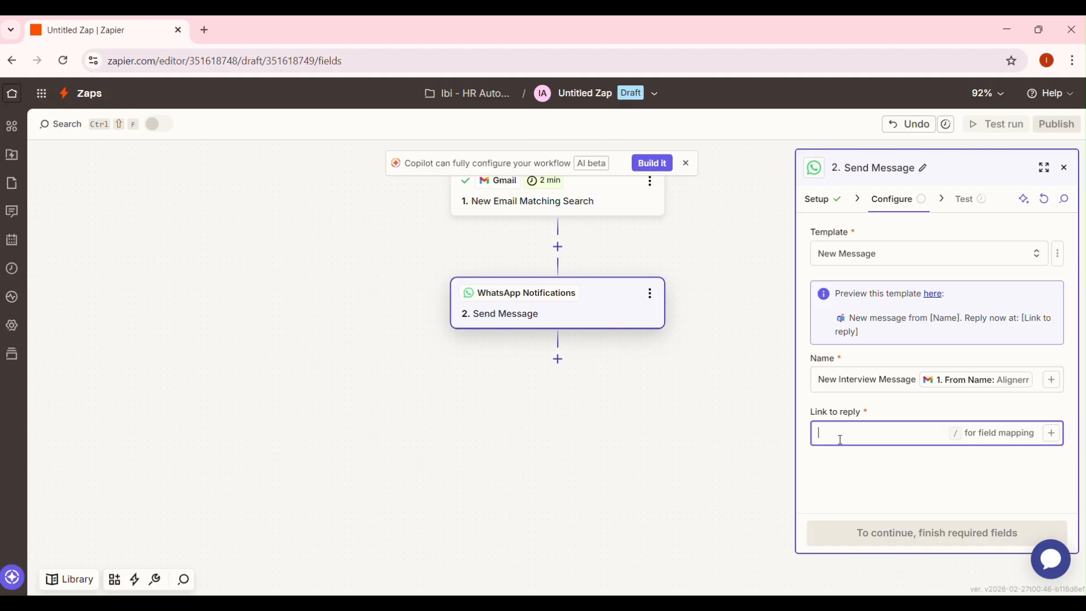
pyautogui.write('Book ')
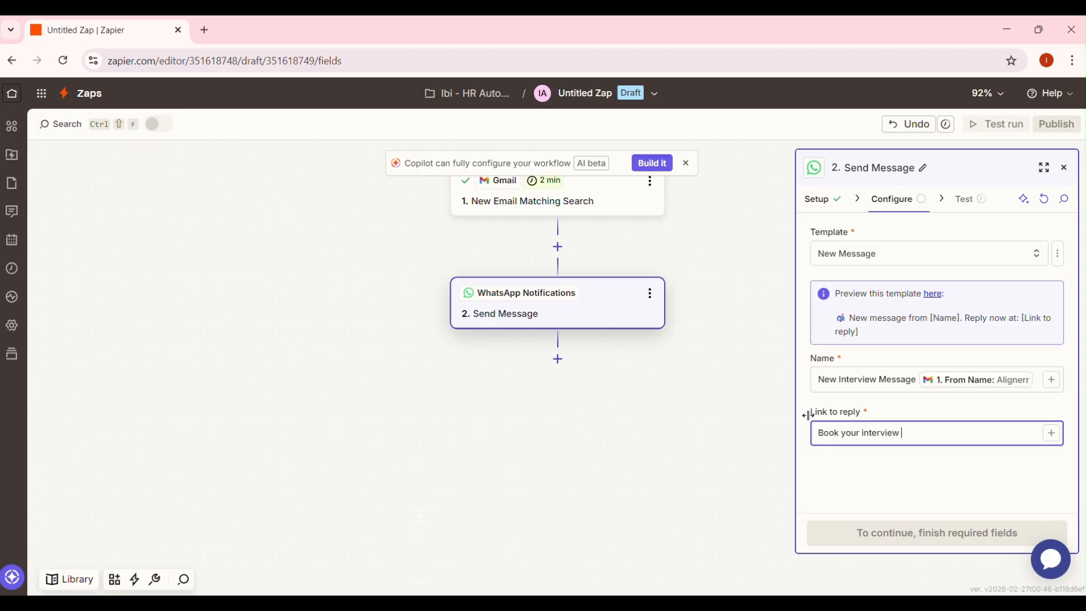
pyautogui.write('your interview /')
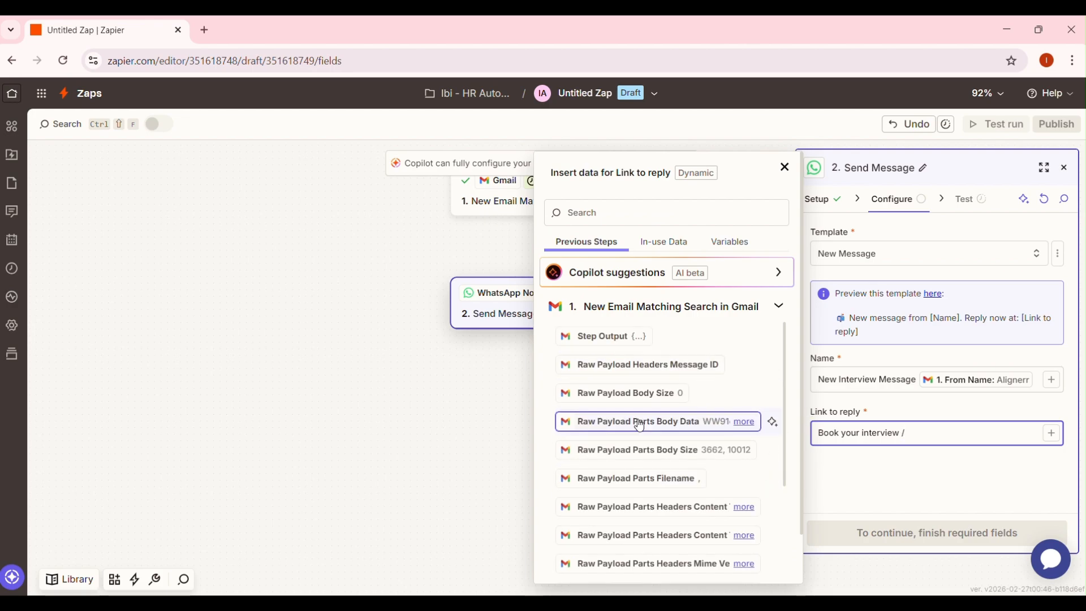
pyautogui.scroll(-5, 630, 378)
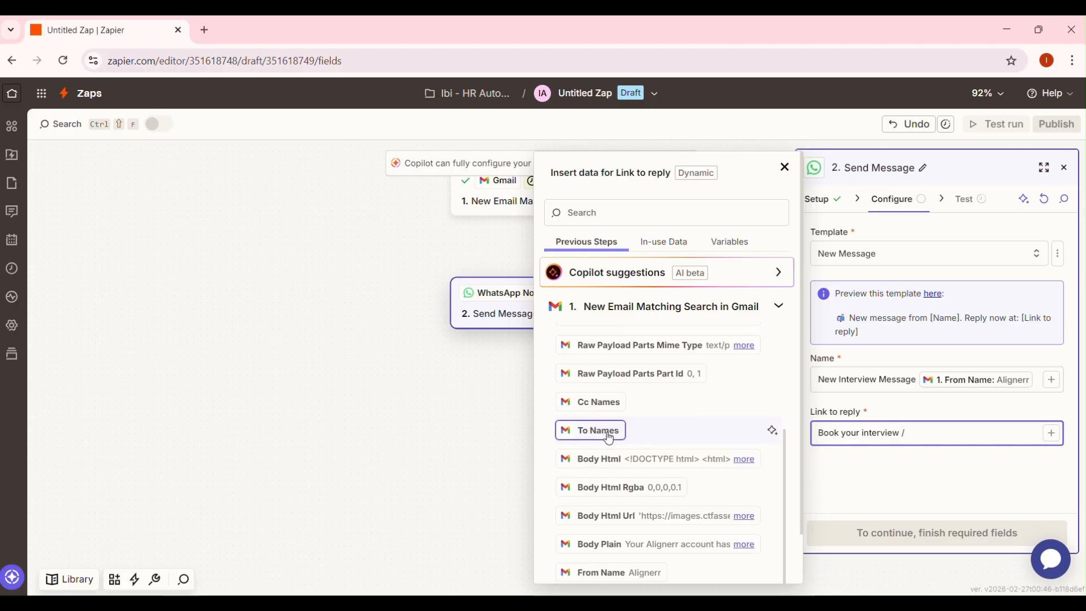
pyautogui.scroll(-1, 608, 437)
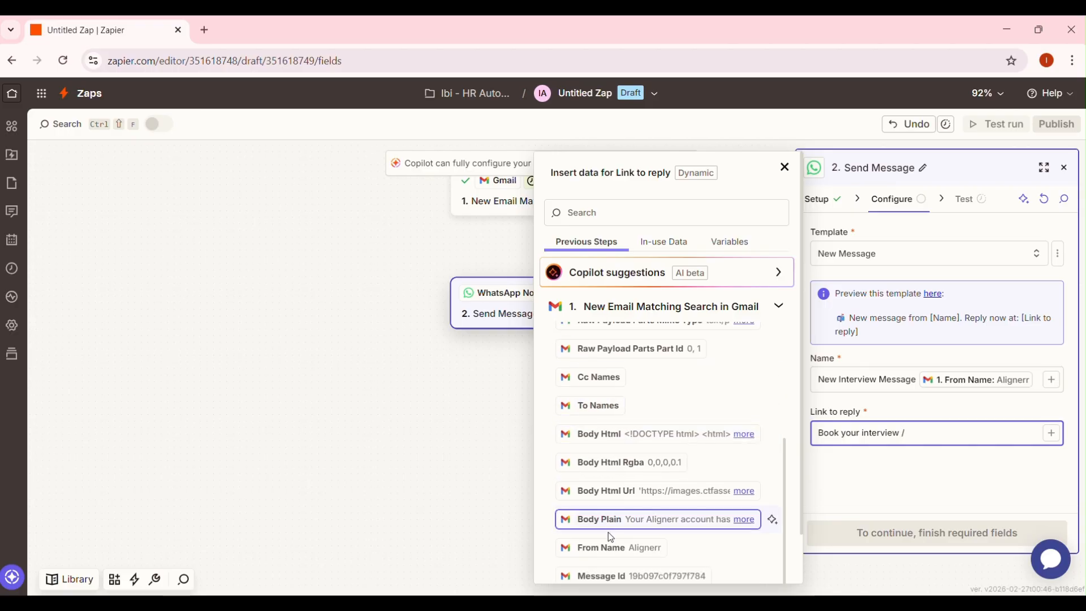
pyautogui.click(613, 403)
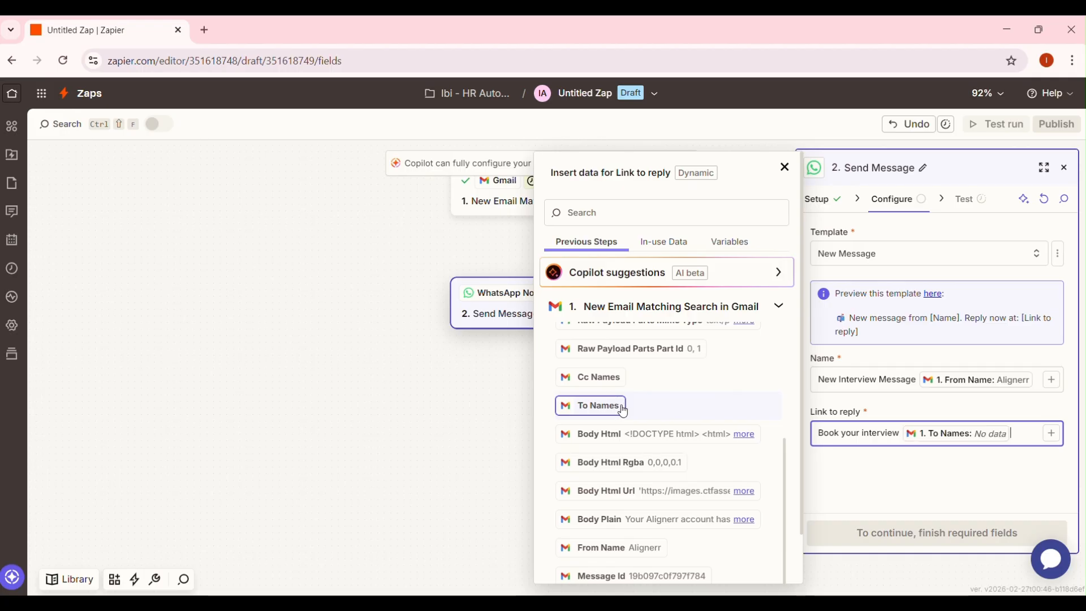
pyautogui.click(1030, 485)
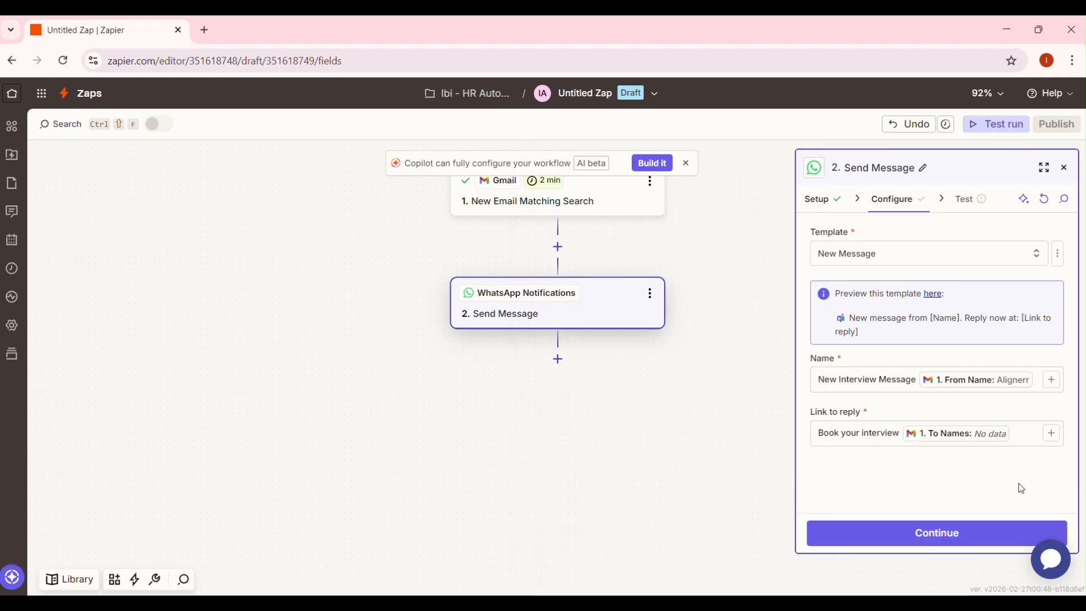
# - Continue to testing the Send Message action, send a test WhatsApp message and dismiss its desktop notification
pyautogui.click(910, 535)
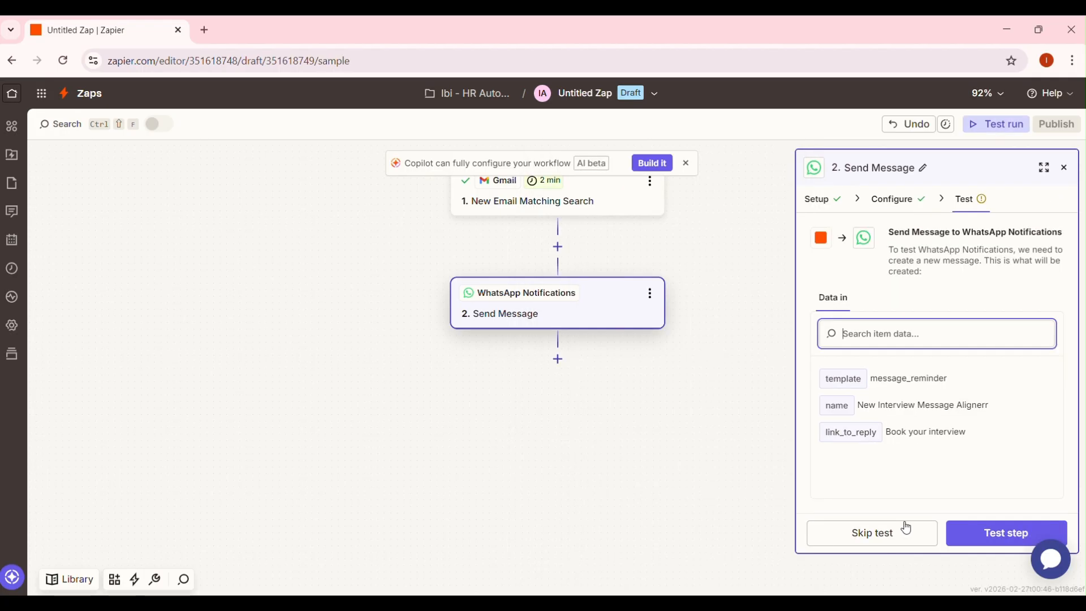
pyautogui.click(864, 333)
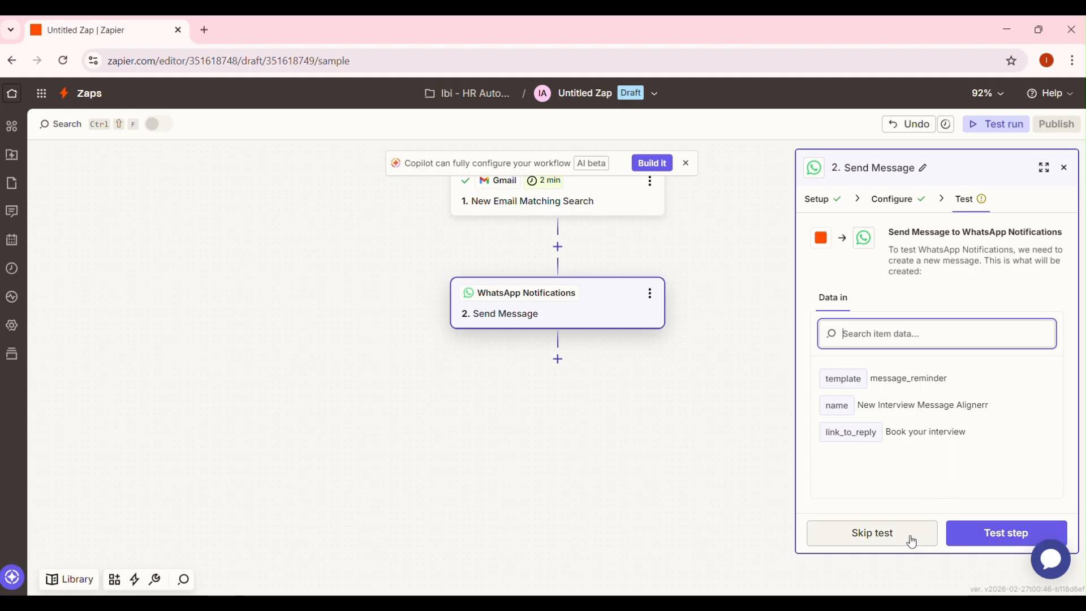
pyautogui.click(972, 542)
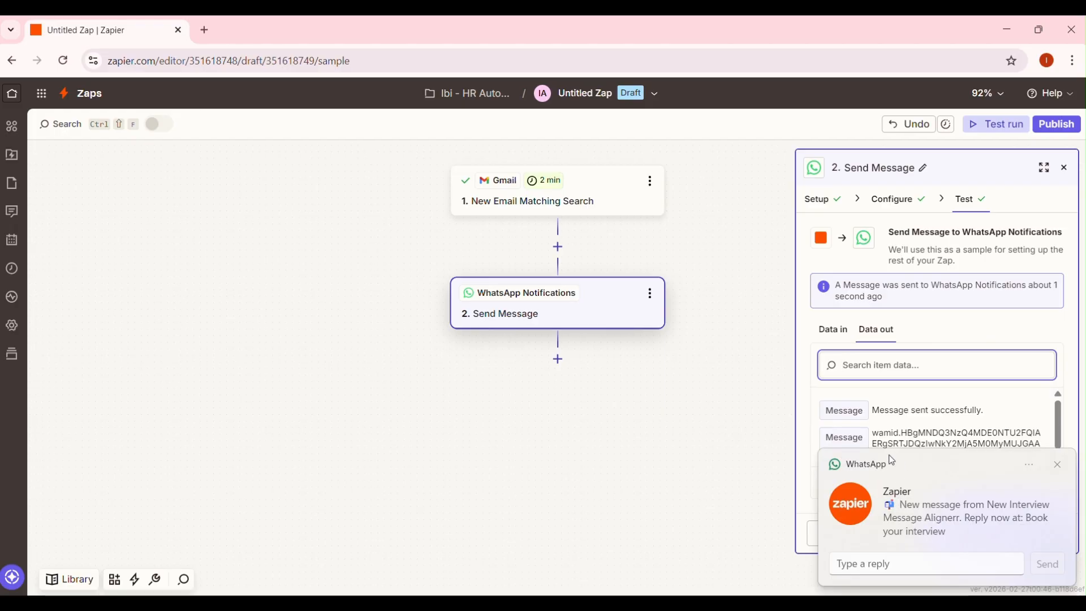
pyautogui.click(1057, 466)
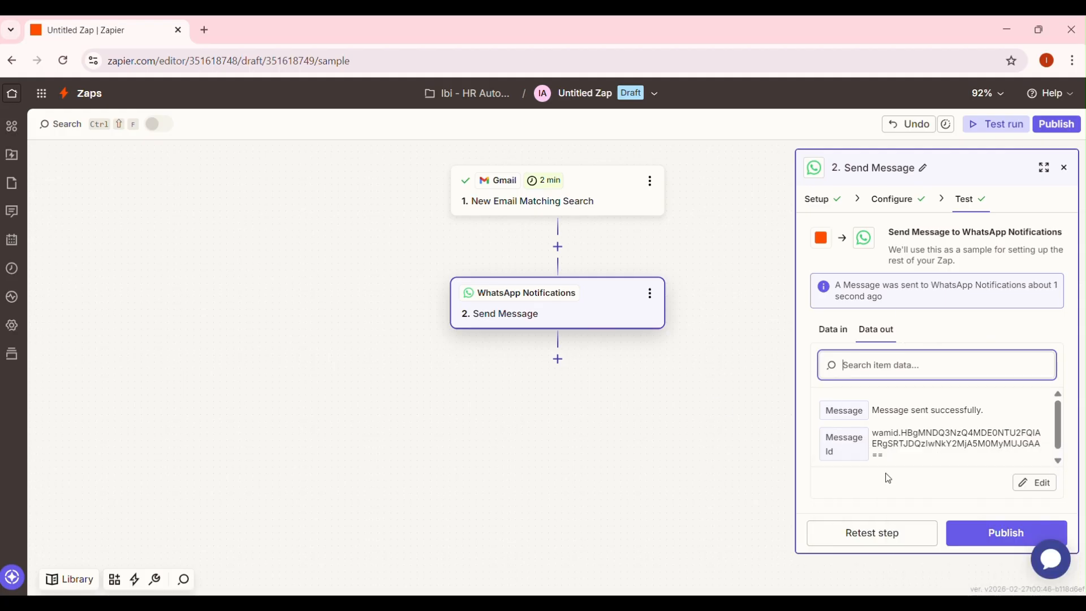
# - Publish the Zap and return to the home page
pyautogui.click(980, 537)
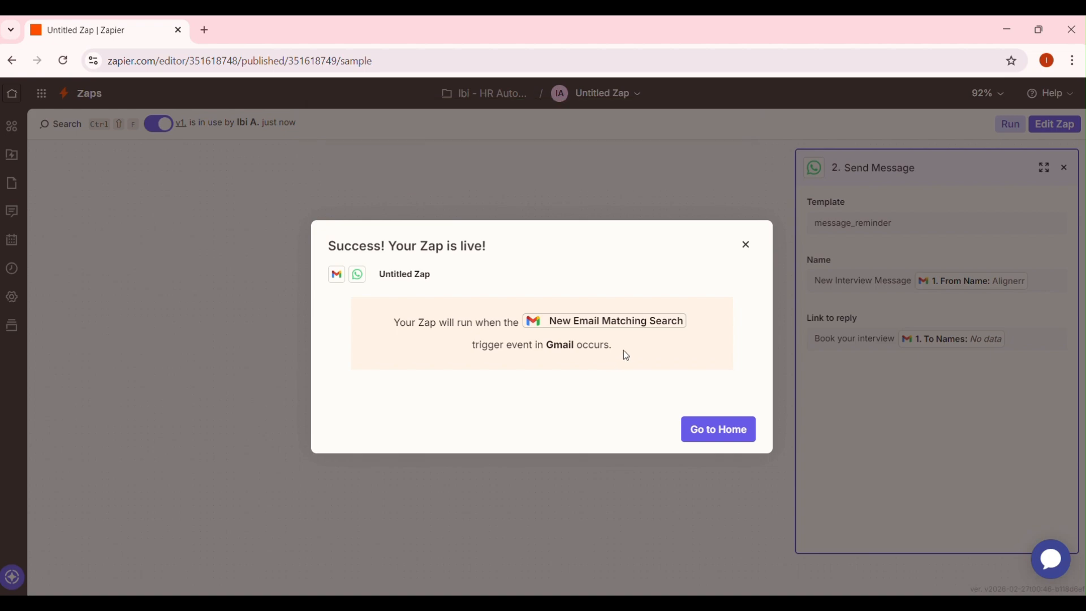
pyautogui.click(701, 428)
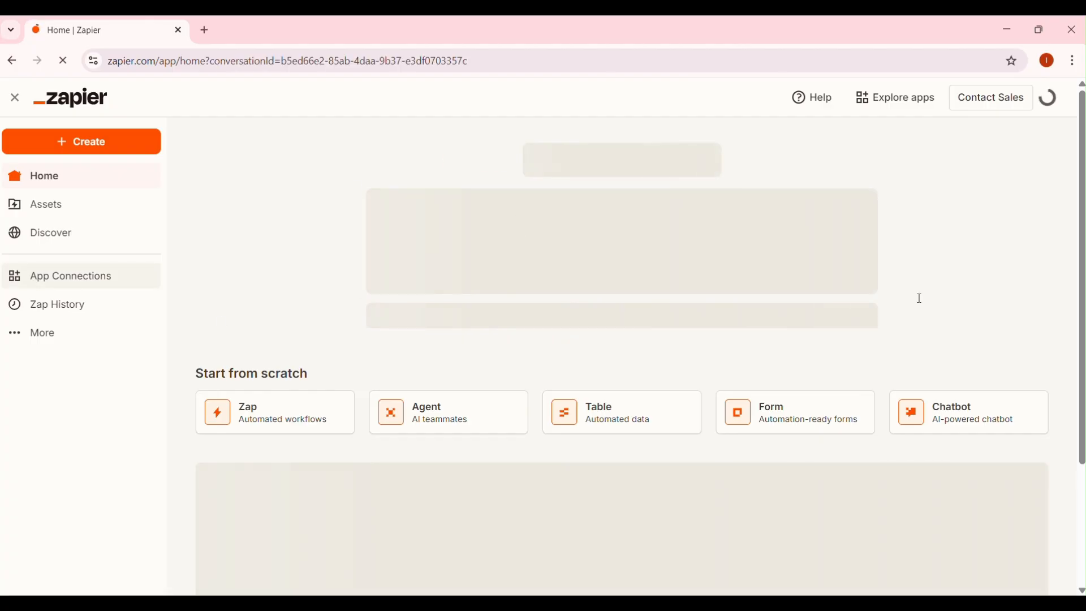
pyautogui.scroll(-1, 354, 320)
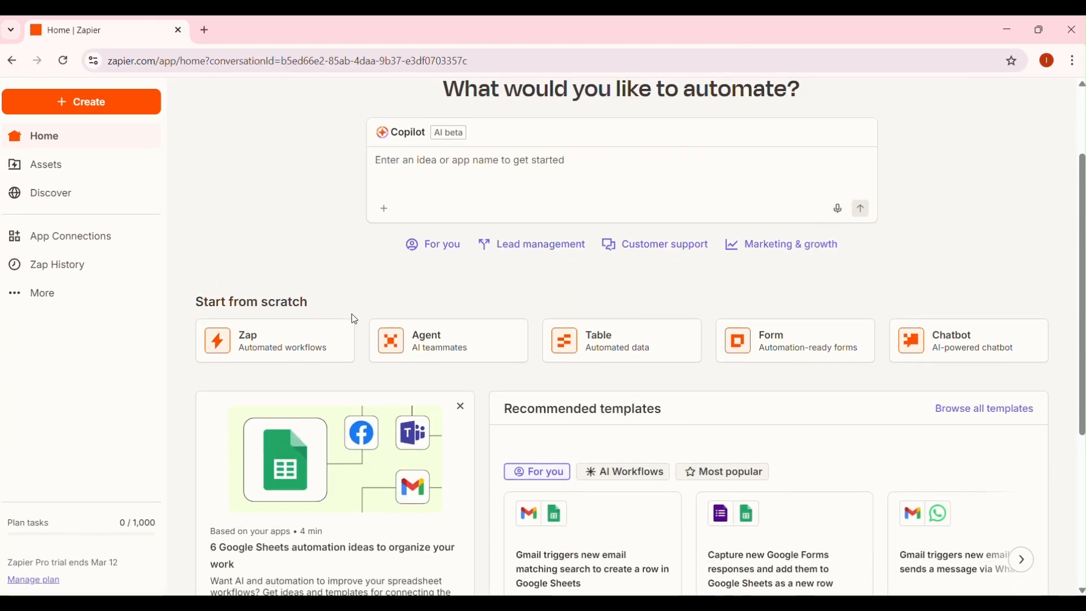